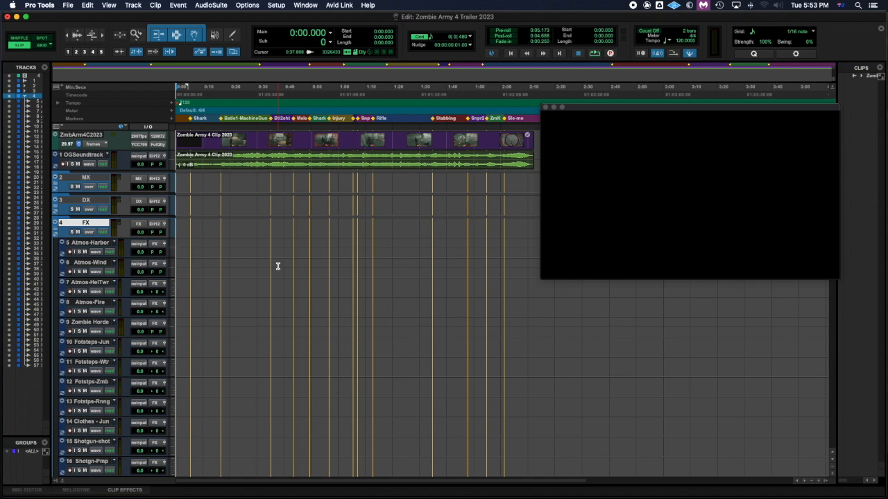
{"action": "scroll", "coordinate": [278, 264], "scroll_direction": "down", "scroll_amount": 10}
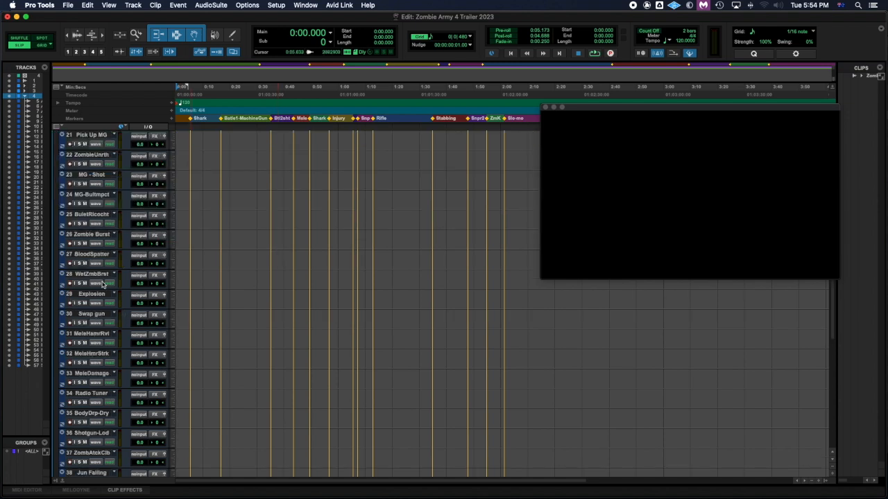
{"action": "scroll", "coordinate": [97, 420], "scroll_direction": "down", "scroll_amount": 9}
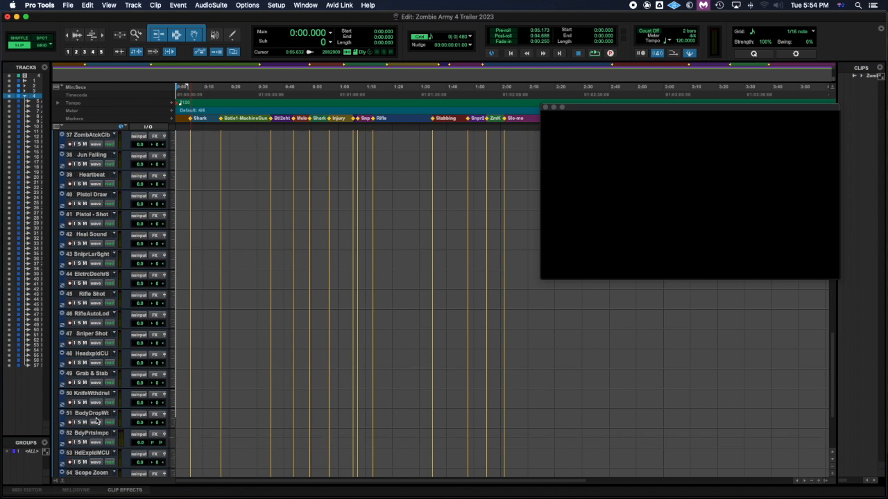
{"action": "scroll", "coordinate": [97, 420], "scroll_direction": "up", "scroll_amount": 6}
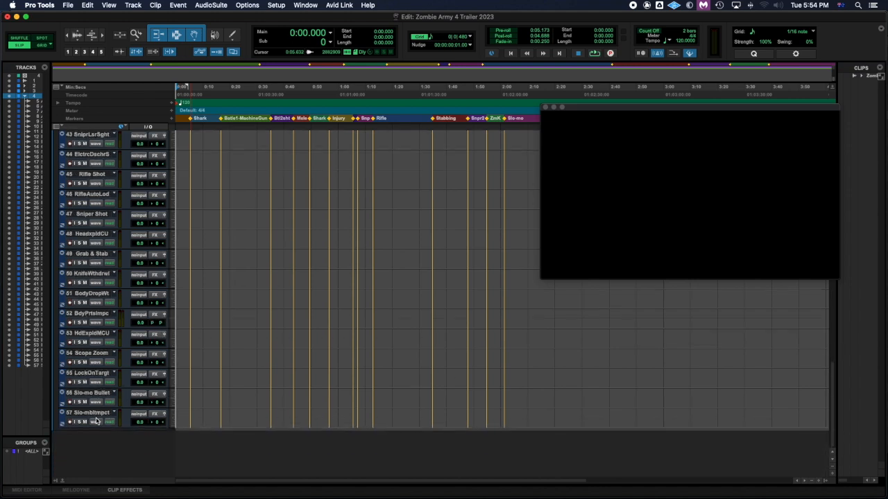
{"action": "scroll", "coordinate": [98, 420], "scroll_direction": "up", "scroll_amount": 14}
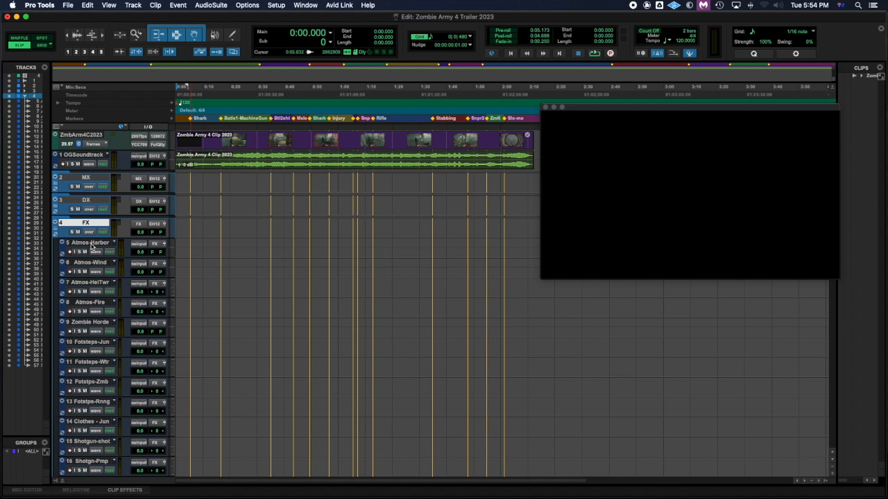
- Create an empty clip group on the Atmos-Harbor track spanning the full length of the OGSoundtrack clip
{"action": "left_click", "coordinate": [104, 244]}
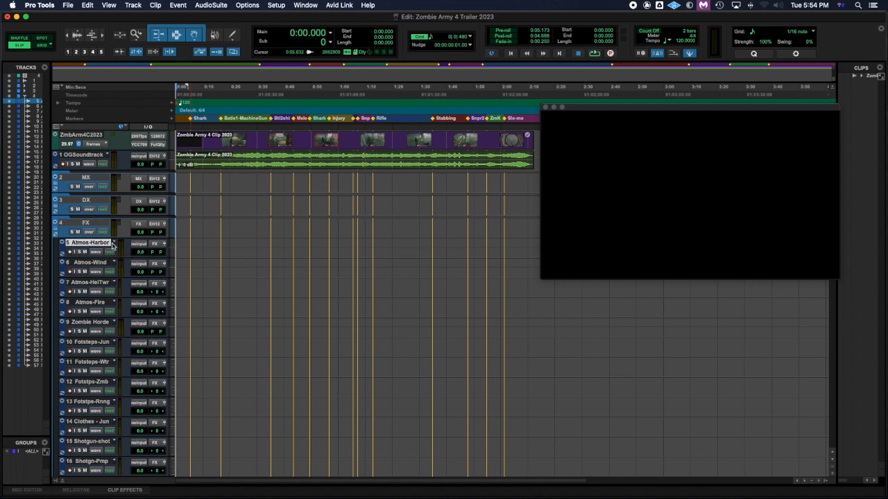
{"action": "left_click", "coordinate": [323, 164]}
{"action": "scroll", "coordinate": [414, 165], "scroll_direction": "right", "scroll_amount": 4}
{"action": "scroll", "coordinate": [415, 165], "scroll_direction": "left", "scroll_amount": 4}
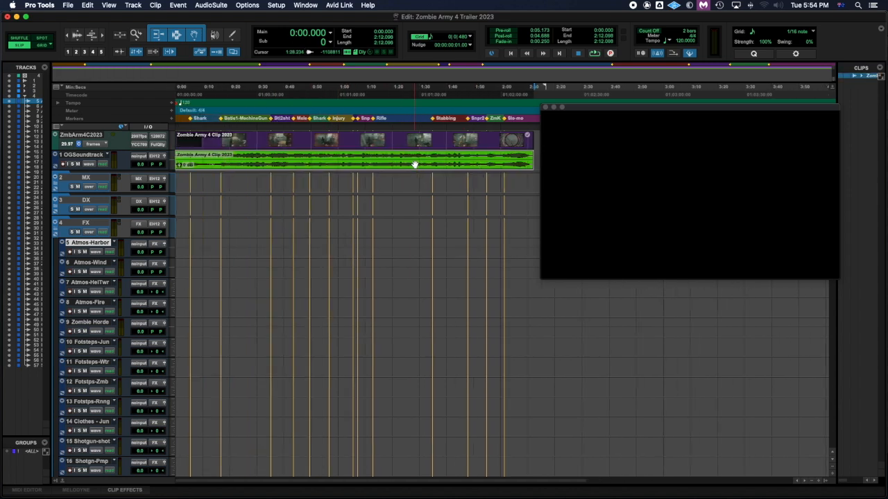
{"action": "key", "text": "semicolon"}
{"action": "key", "text": "semicolon"}
{"action": "key", "text": "semicolon"}
{"action": "key", "text": "semicolon"}
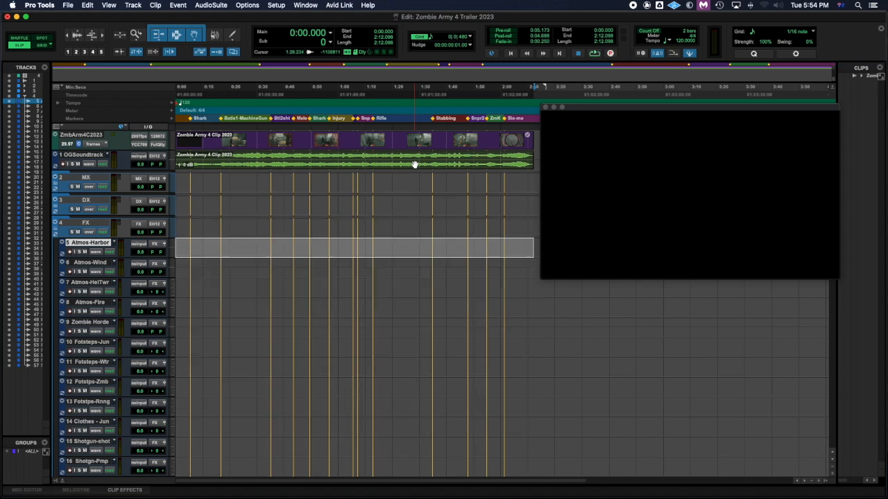
{"action": "key", "text": "super+alt+g"}
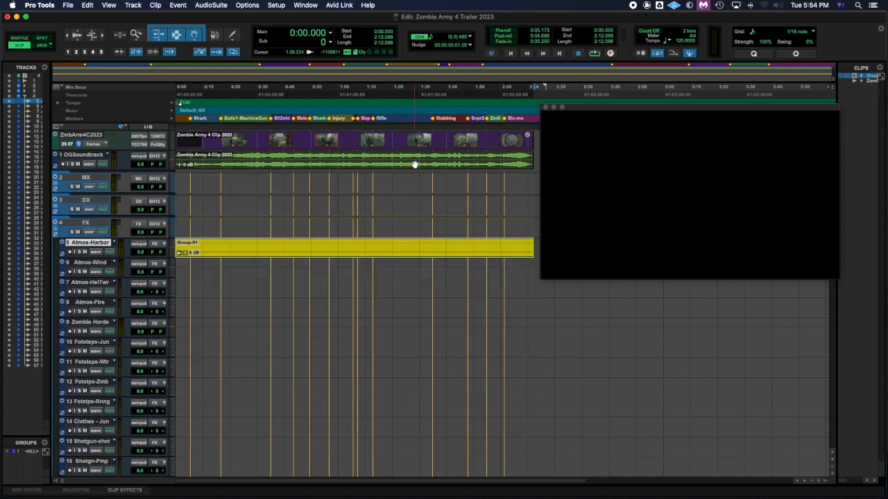
- Rename the new clip group on the Atmos-Harbor track as Port
{"action": "double_click", "coordinate": [333, 256]}
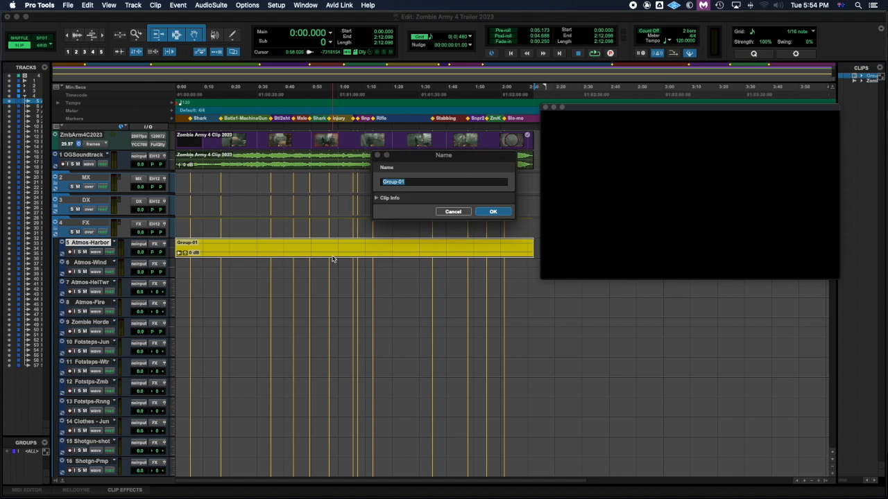
{"action": "type", "text": "Port"}
{"action": "key", "text": "Return"}
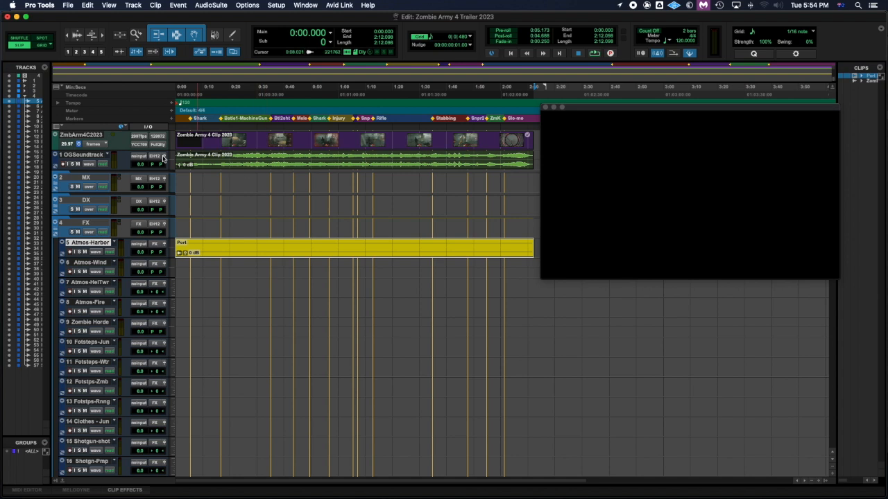
- Play the first seconds of the video with the original soundtrack, and stop playback
{"action": "key", "text": "space"}
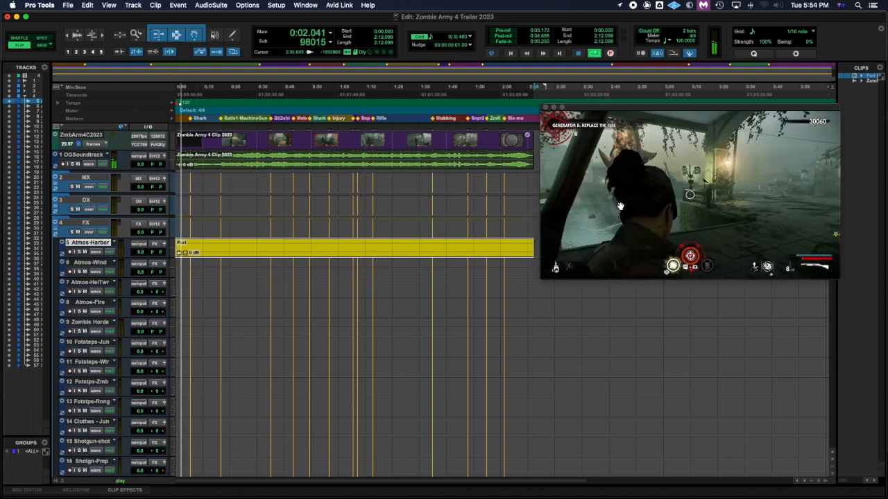
{"action": "key", "text": "space"}
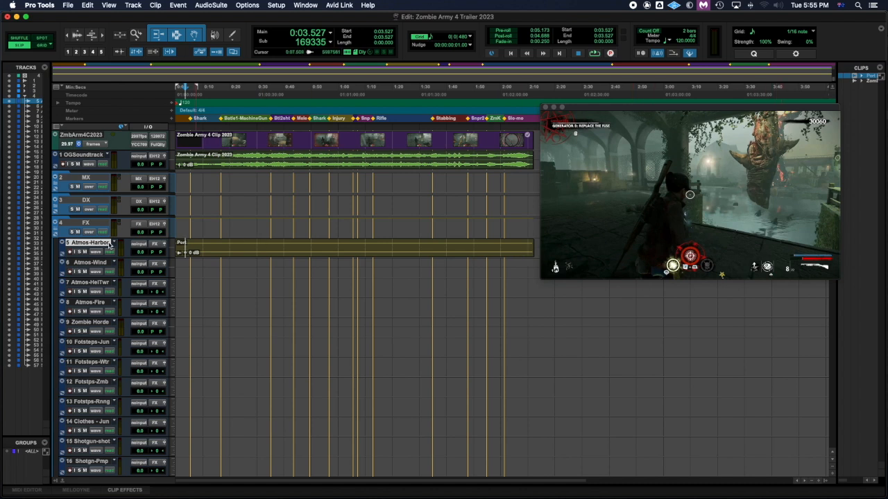
- Create an empty clip group on the Atmos-Wind track matching the Port clip's length and name it Wind
{"action": "left_click", "coordinate": [247, 257]}
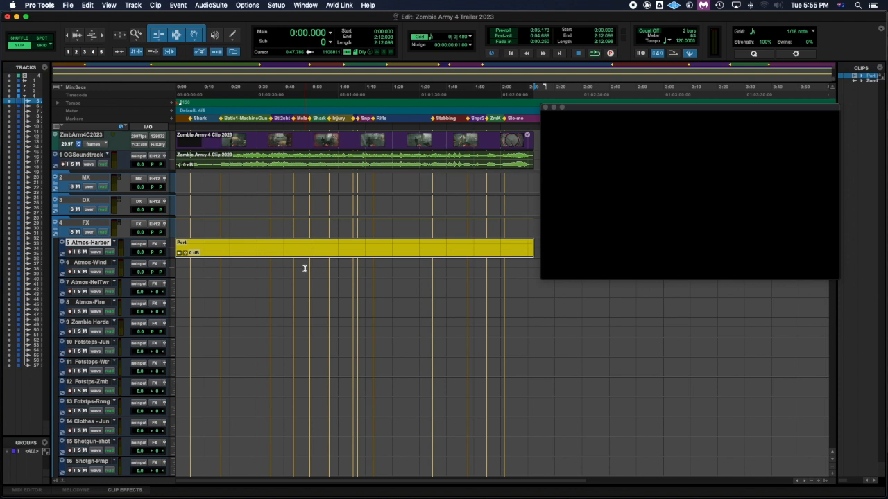
{"action": "key", "text": "semicolon"}
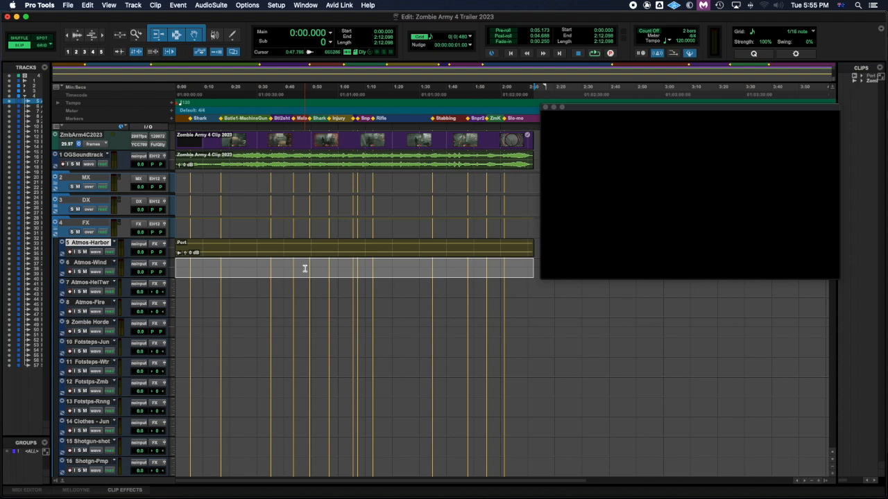
{"action": "key", "text": "super+alt+g"}
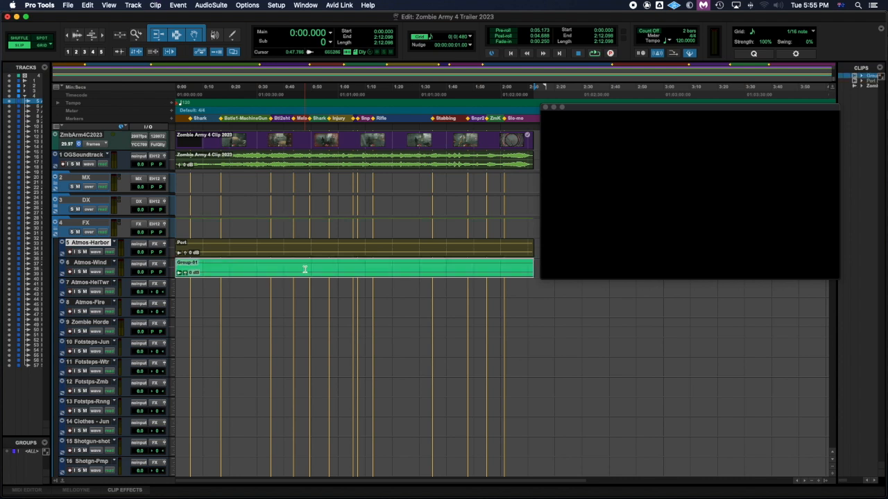
{"action": "double_click", "coordinate": [303, 276]}
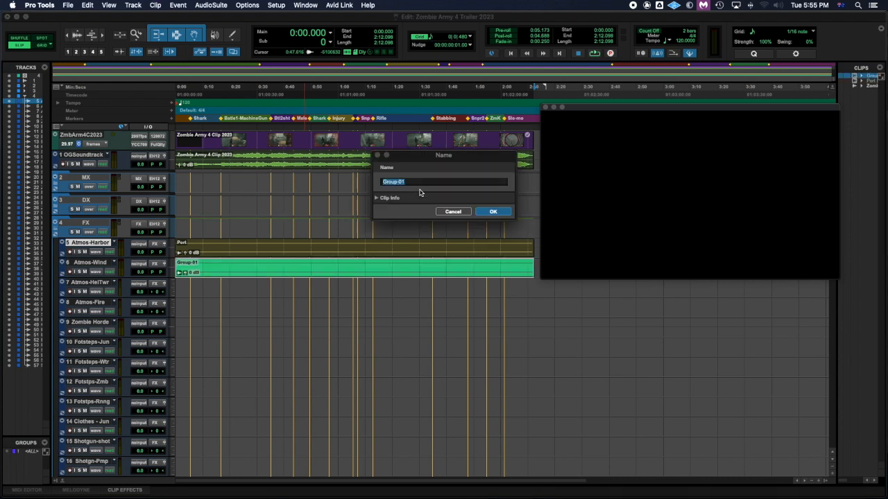
{"action": "type", "text": "W"}
{"action": "key", "text": "Return"}
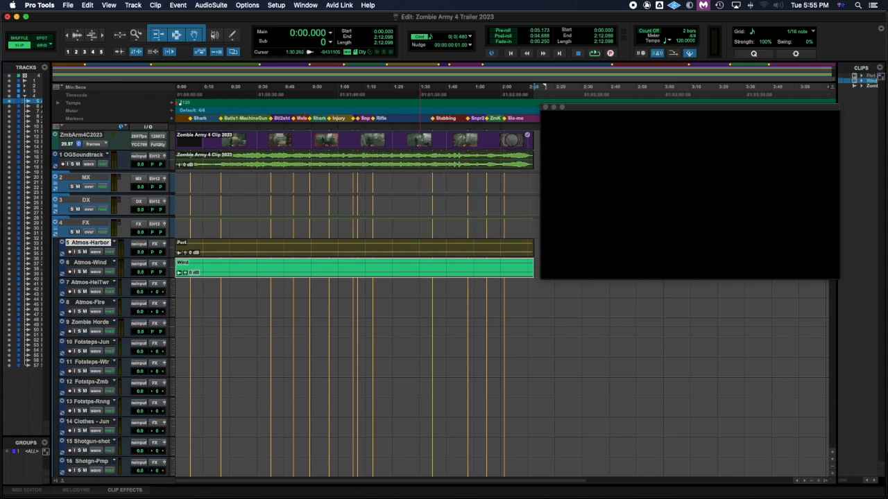
- Mute the OGSoundtrack track and play the session from the beginning
{"action": "left_click", "coordinate": [103, 283]}
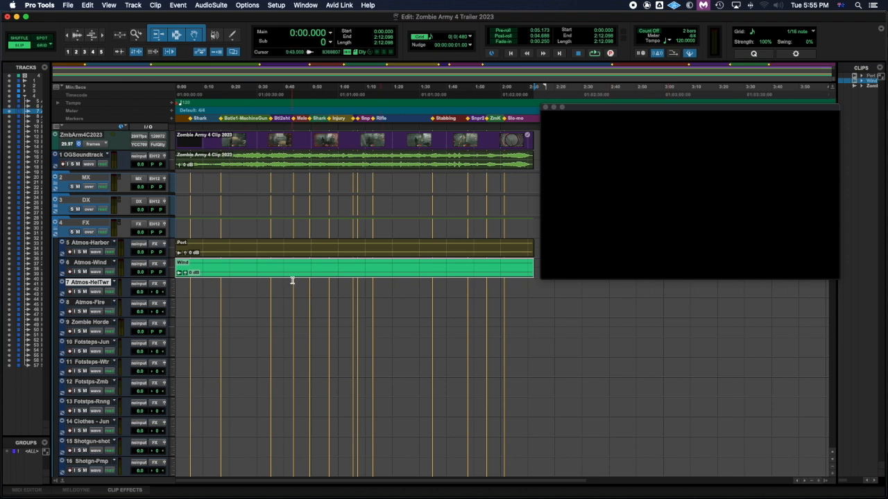
{"action": "left_click", "coordinate": [643, 191]}
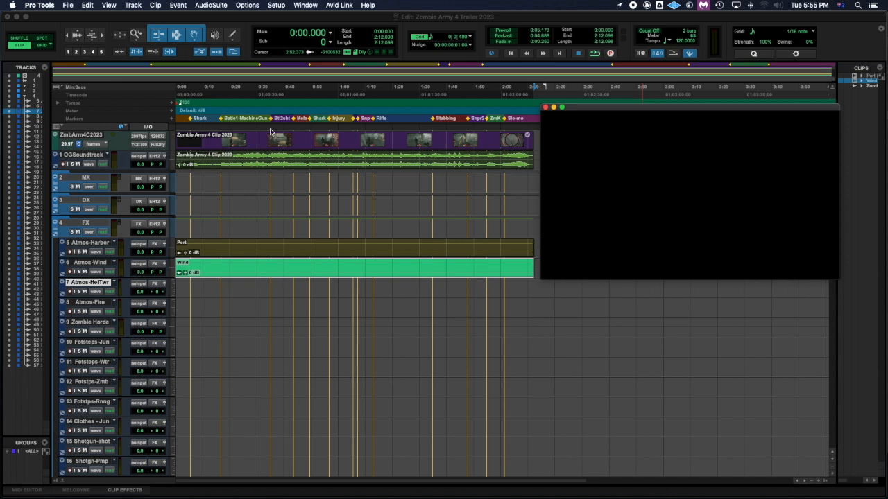
{"action": "left_click", "coordinate": [78, 164]}
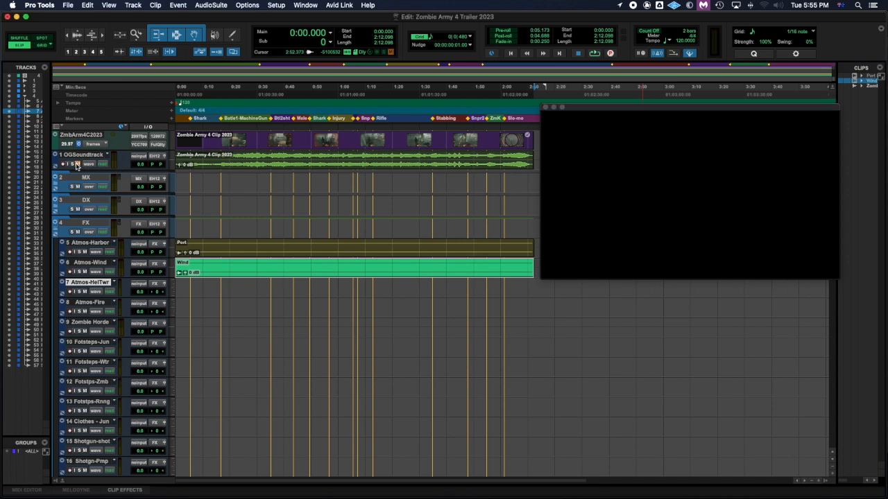
{"action": "key", "text": "Return"}
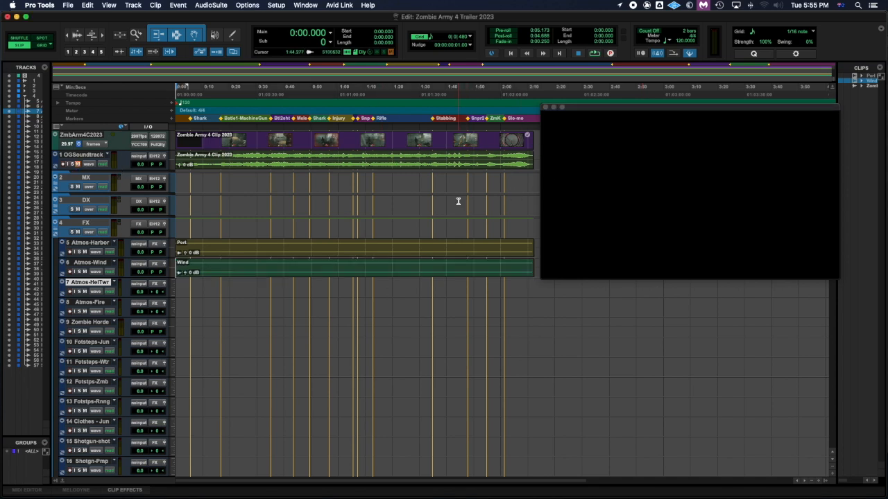
{"action": "key", "text": "space"}
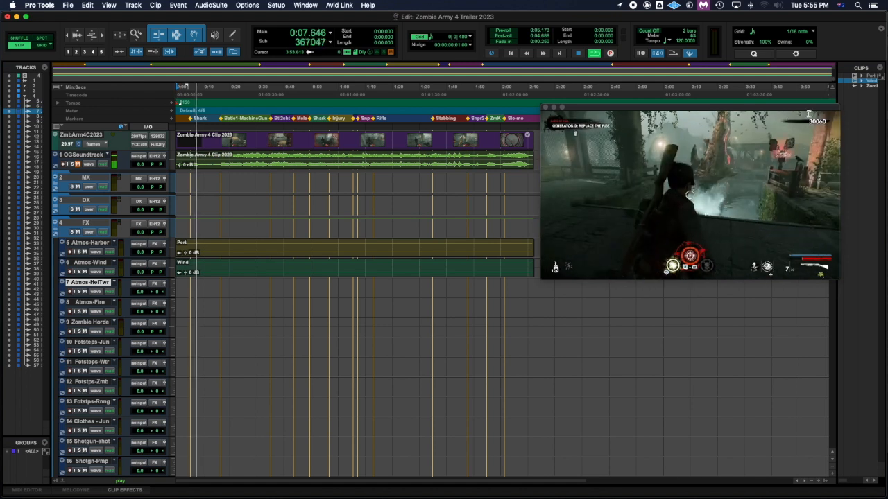
- Create empty clip groups matching the Wind clip's length on the Atmos-HelTwr and Atmos-Fire tracks
{"action": "left_click", "coordinate": [258, 270]}
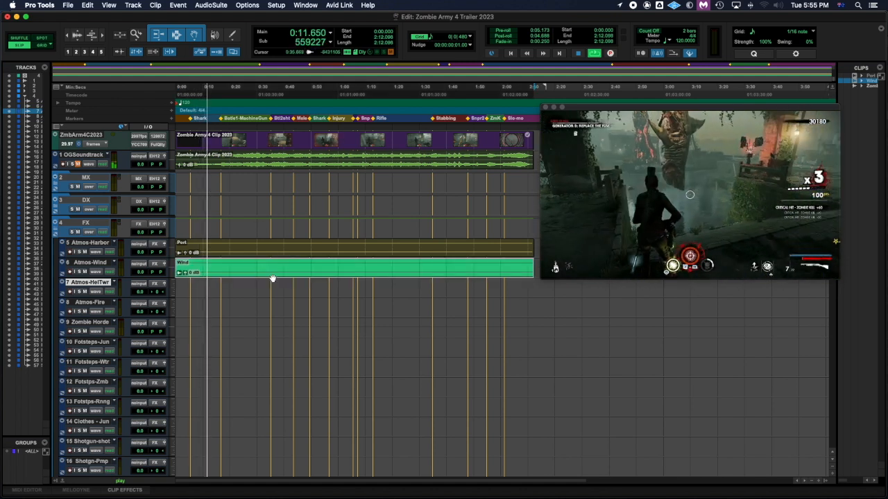
{"action": "key", "text": "semicolon"}
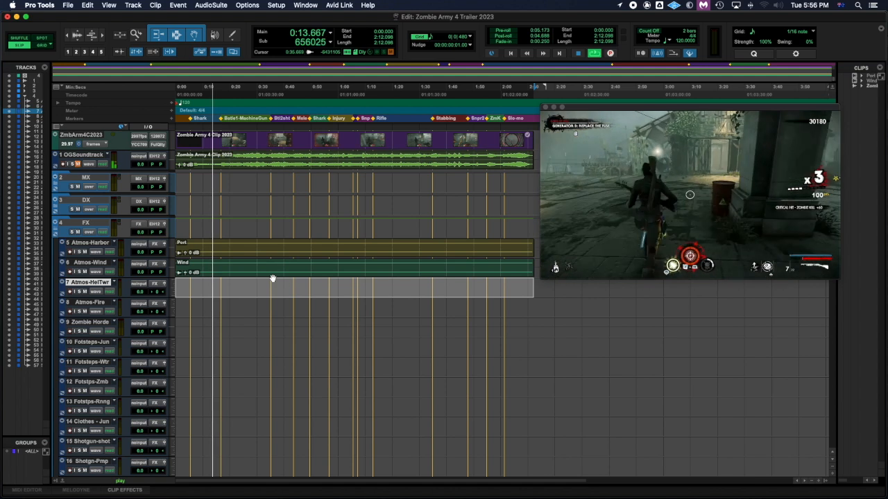
{"action": "key", "text": "super+alt+g"}
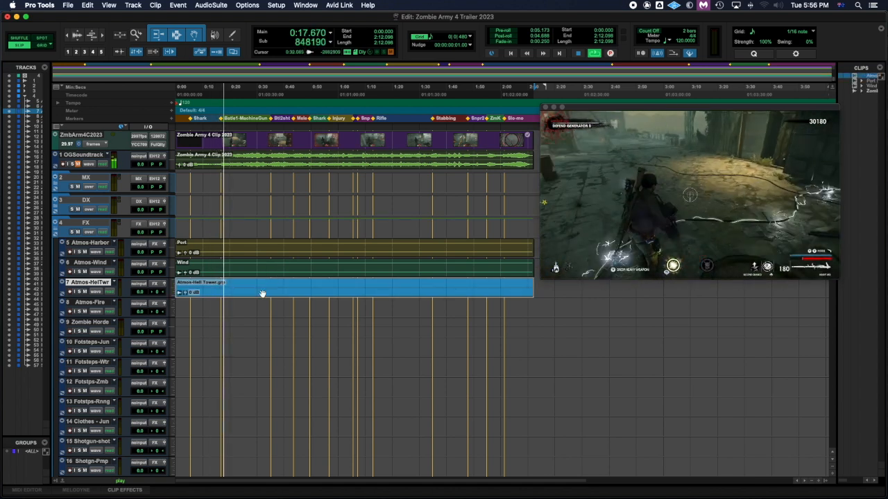
{"action": "key", "text": "semicolon"}
{"action": "key", "text": "alt+super+g"}
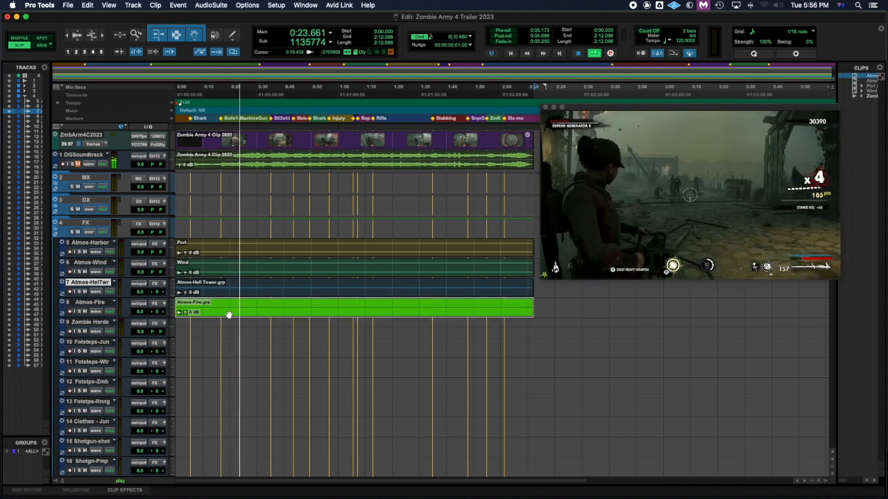
- Remove the Atmos- prefix from the Atmos-HelTwr clip group's name, leaving Hell Tower.grp
{"action": "double_click", "coordinate": [222, 293]}
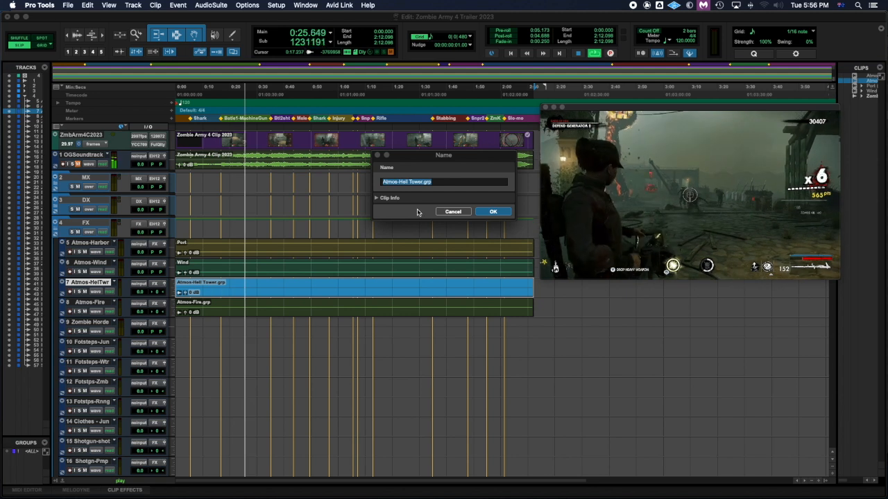
{"action": "left_click", "coordinate": [400, 181]}
{"action": "left_click_drag", "start_coordinate": [400, 182], "coordinate": [341, 181]}
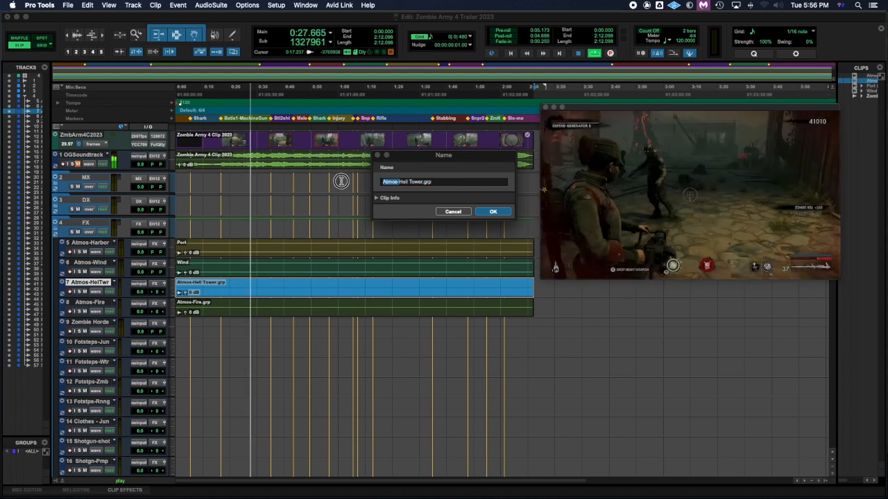
{"action": "key", "text": "BackSpace"}
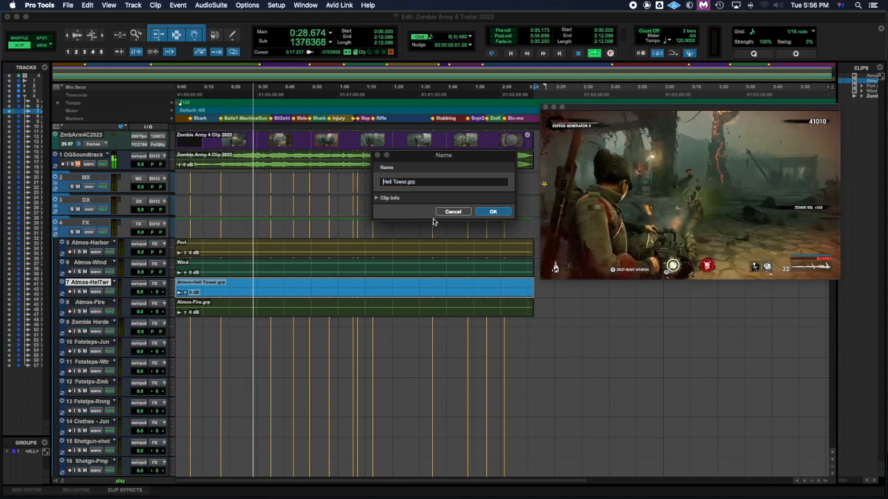
{"action": "left_click", "coordinate": [477, 215]}
- Shorten the name of the clip group on the Atmos-Fire track to Fire.grp
{"action": "double_click", "coordinate": [222, 309]}
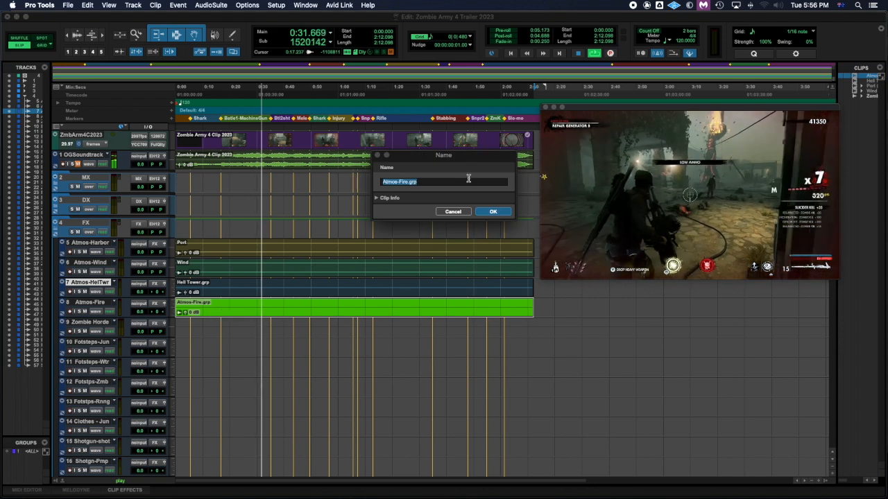
{"action": "left_click", "coordinate": [400, 182]}
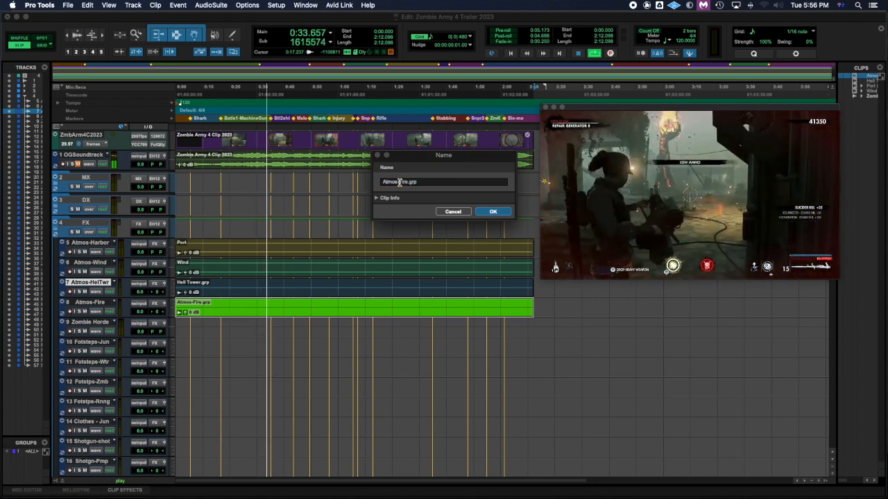
{"action": "left_click_drag", "start_coordinate": [399, 182], "coordinate": [363, 183]}
{"action": "key", "text": "BackSpace"}
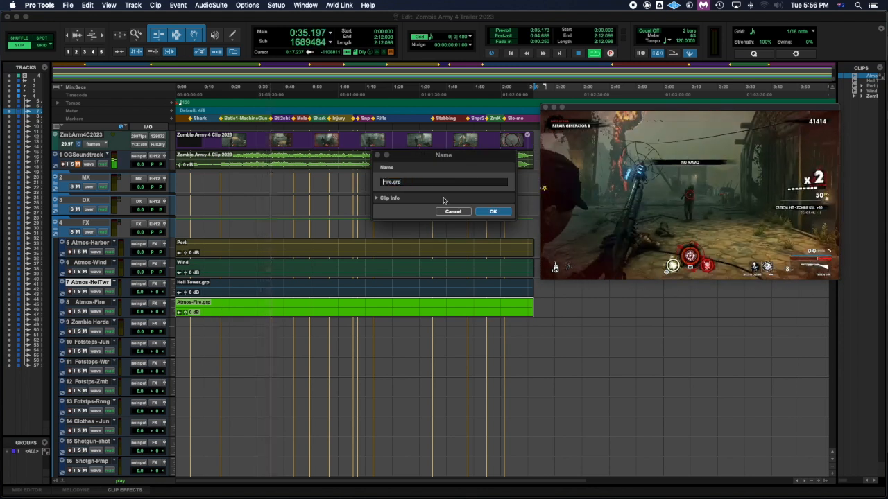
{"action": "left_click", "coordinate": [494, 213]}
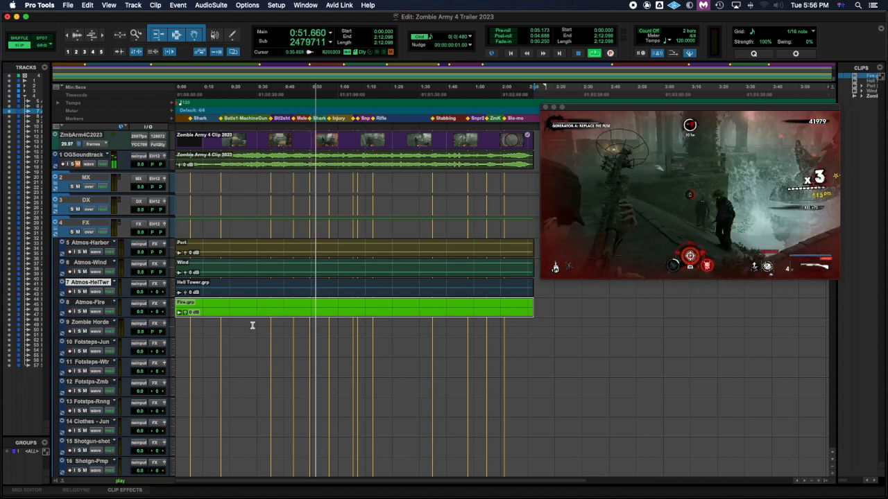
- Select the Zombie Horde track and audition the unmuted OGSoundtrack near the start of the trailer
{"action": "left_click", "coordinate": [95, 323]}
{"action": "key", "text": "space"}
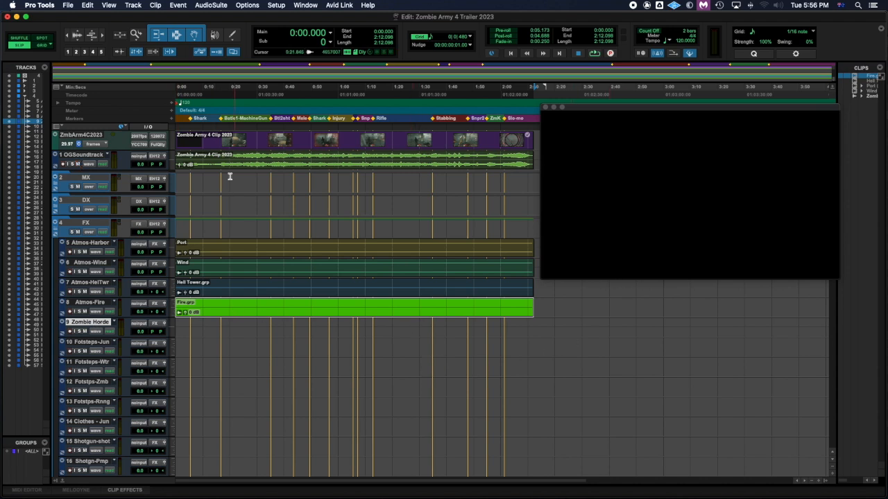
{"action": "left_click", "coordinate": [206, 159]}
{"action": "key", "text": "space"}
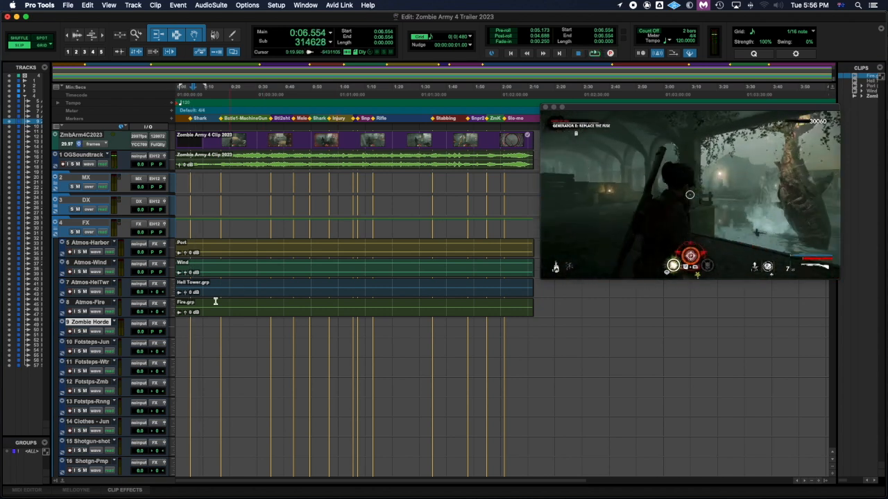
- Check the trailer picture and soundtrack between about 7 and 21 seconds to find where the zombie horde appears
{"action": "left_click_drag", "start_coordinate": [196, 307], "coordinate": [268, 308]}
{"action": "left_click_drag", "start_coordinate": [260, 308], "coordinate": [222, 311]}
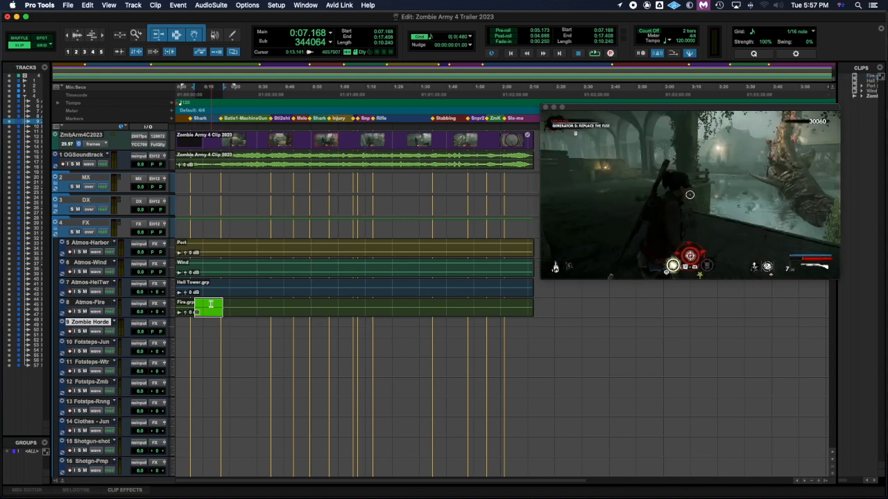
{"action": "left_click", "coordinate": [224, 305]}
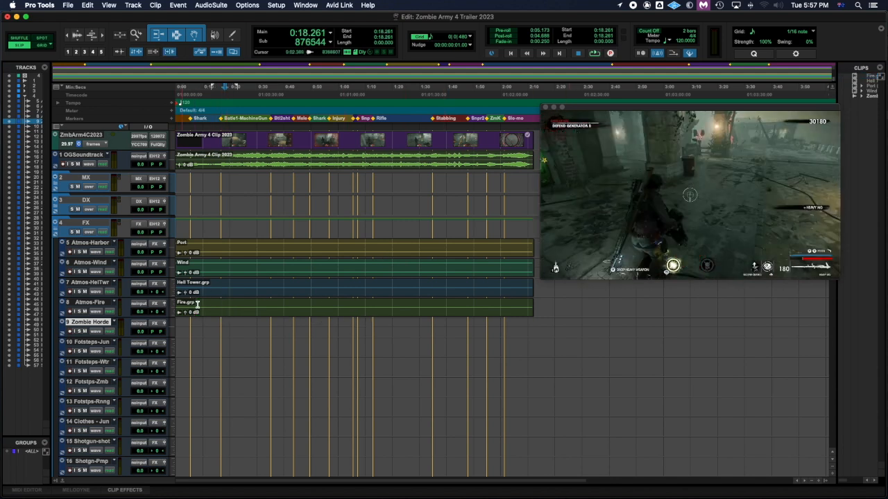
{"action": "left_click", "coordinate": [232, 303]}
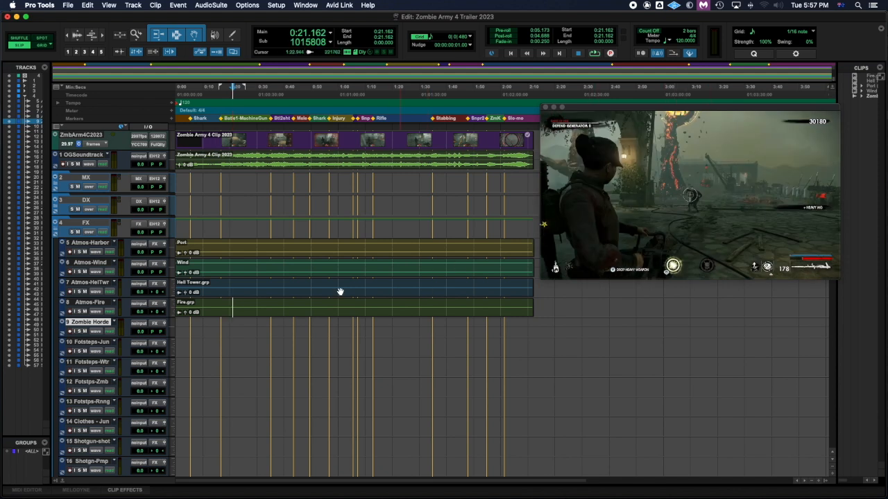
{"action": "left_click", "coordinate": [229, 303]}
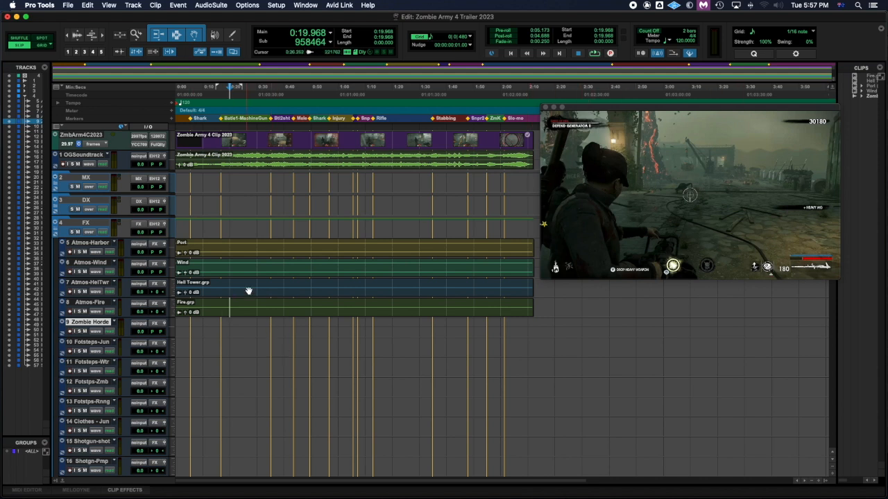
{"action": "left_click", "coordinate": [223, 302]}
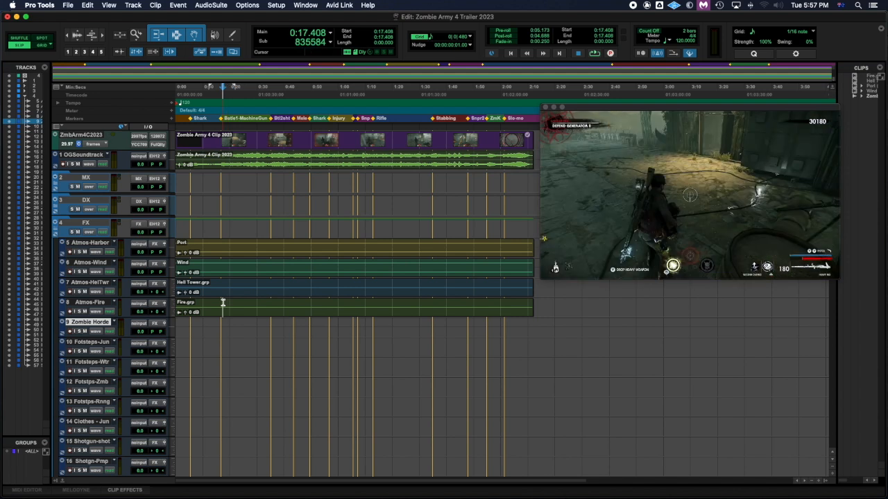
{"action": "key", "text": "space"}
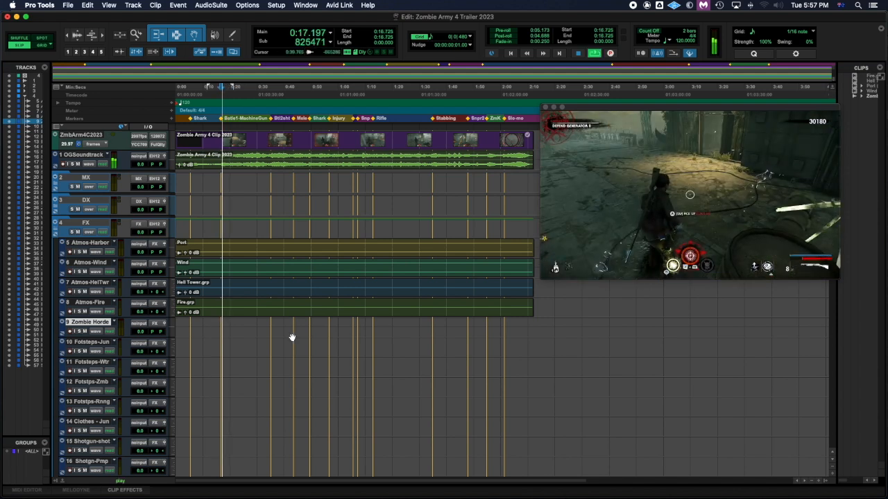
{"action": "key", "text": "space"}
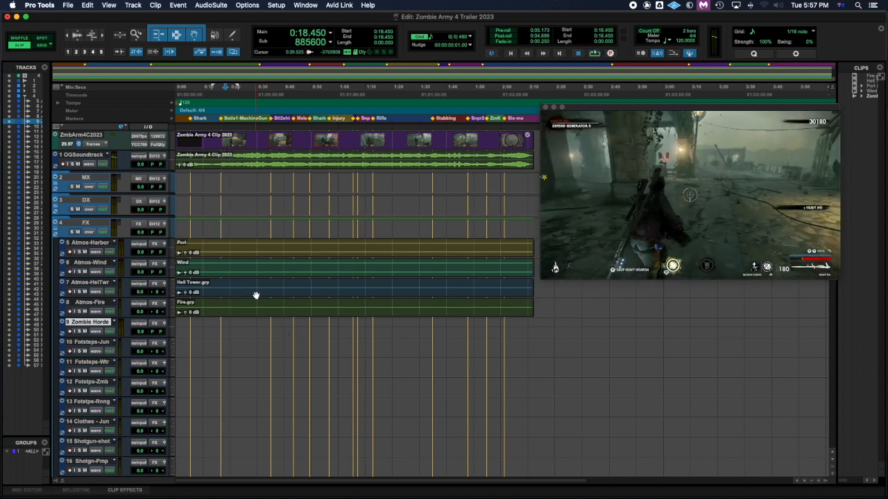
- Audition the passage just before the Battle1-MachineGun marker repeatedly, from about 15 seconds, to pin down the zombie horde's entry
{"action": "left_click", "coordinate": [217, 320]}
{"action": "key", "text": "space"}
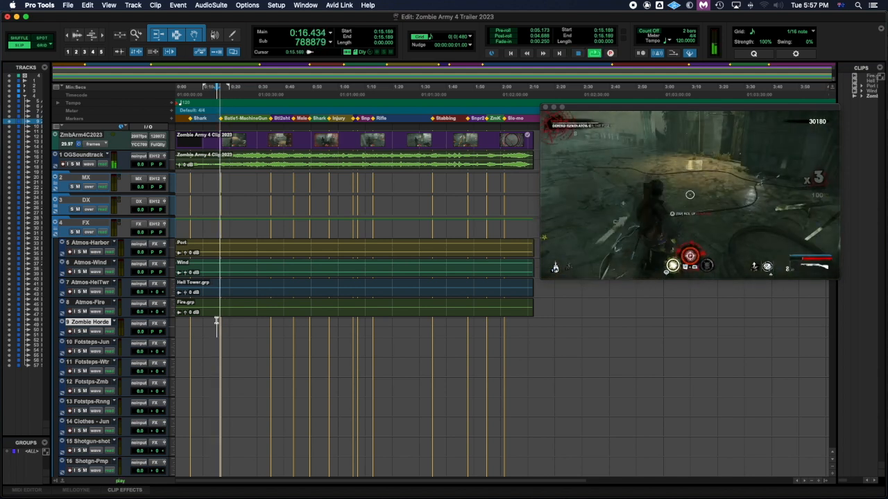
{"action": "key", "text": "space"}
{"action": "left_click", "coordinate": [216, 321]}
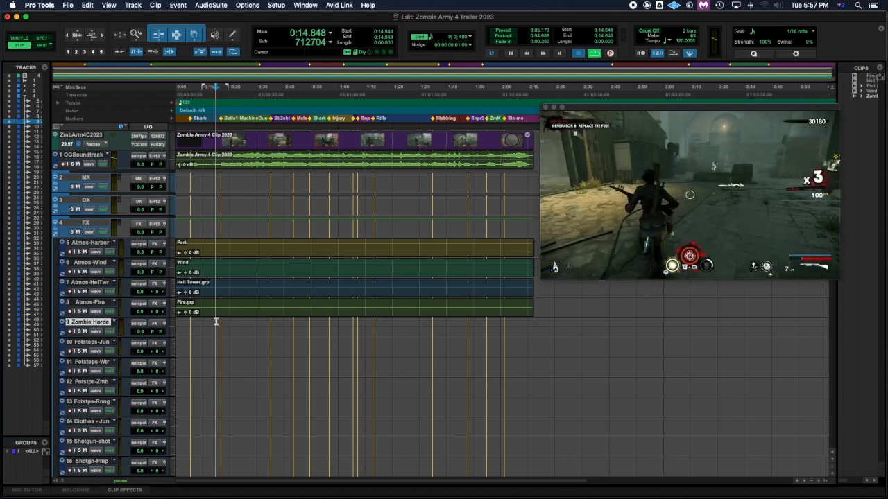
{"action": "key", "text": "space"}
{"action": "key", "text": "space"}
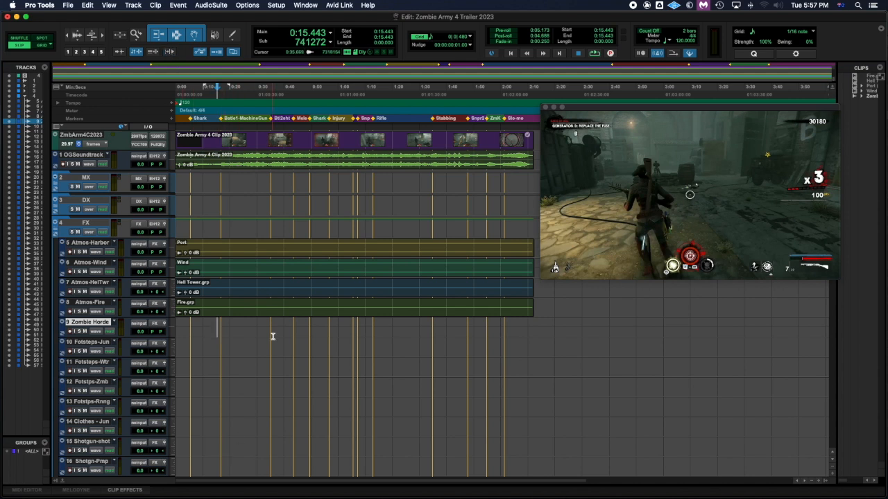
{"action": "key", "text": "space"}
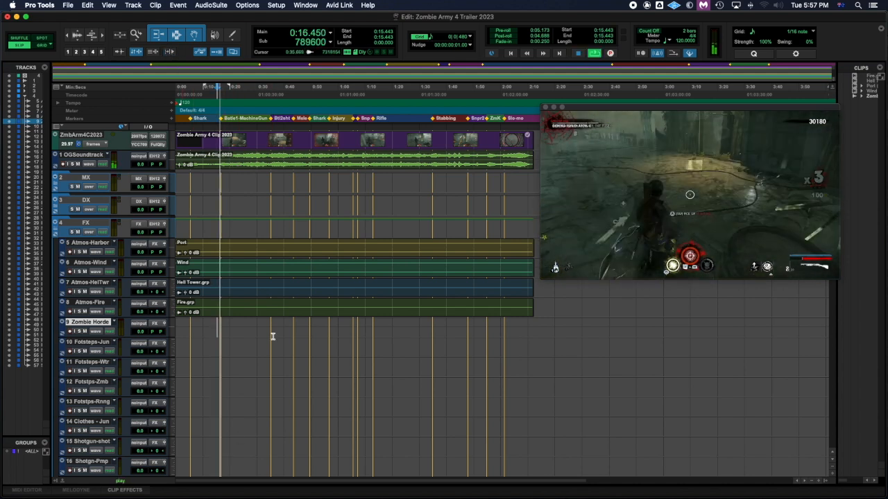
{"action": "key", "text": "space"}
{"action": "key", "text": "space"}
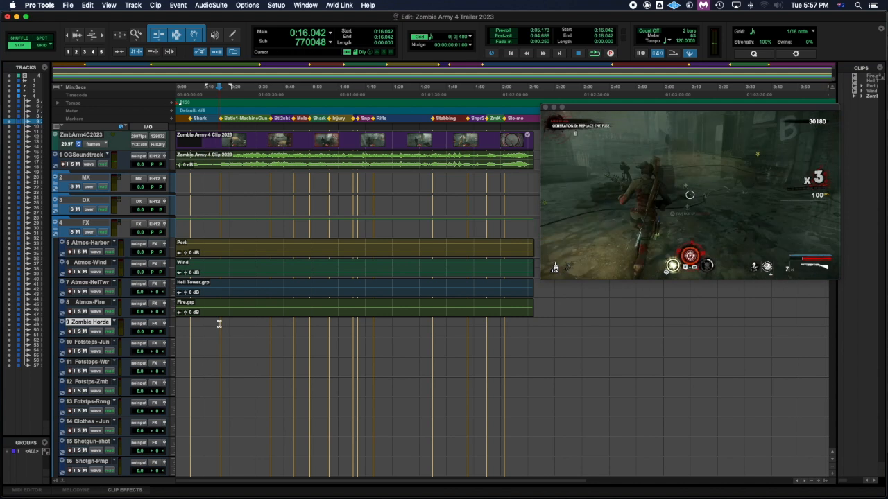
{"action": "key", "text": "space"}
{"action": "left_click", "coordinate": [218, 324]}
{"action": "key", "text": "space"}
{"action": "key", "text": "space"}
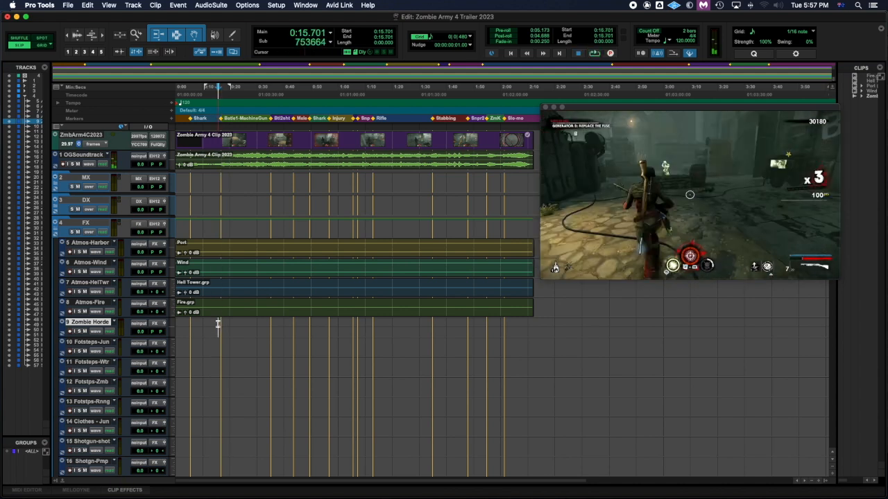
- Switch the main counter to Timecode and make the grid follow the main time scale
{"action": "key", "text": "t"}
{"action": "key", "text": "t"}
{"action": "key", "text": "t"}
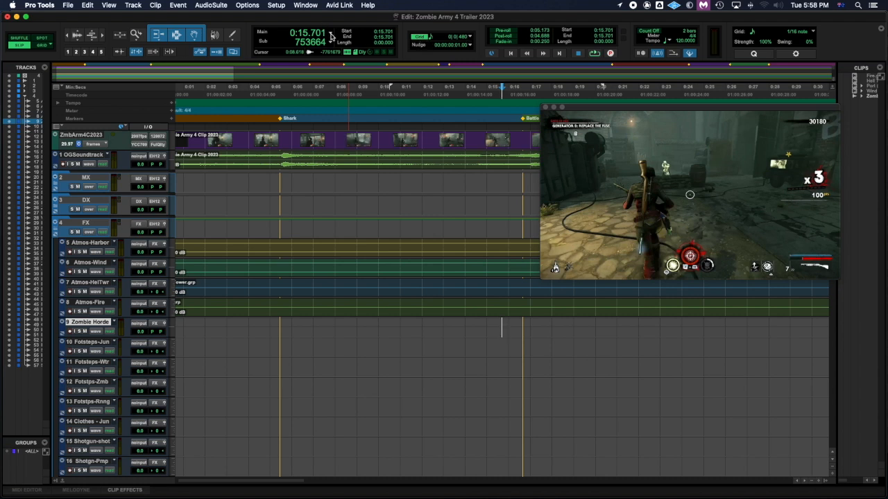
{"action": "left_click", "coordinate": [330, 32]}
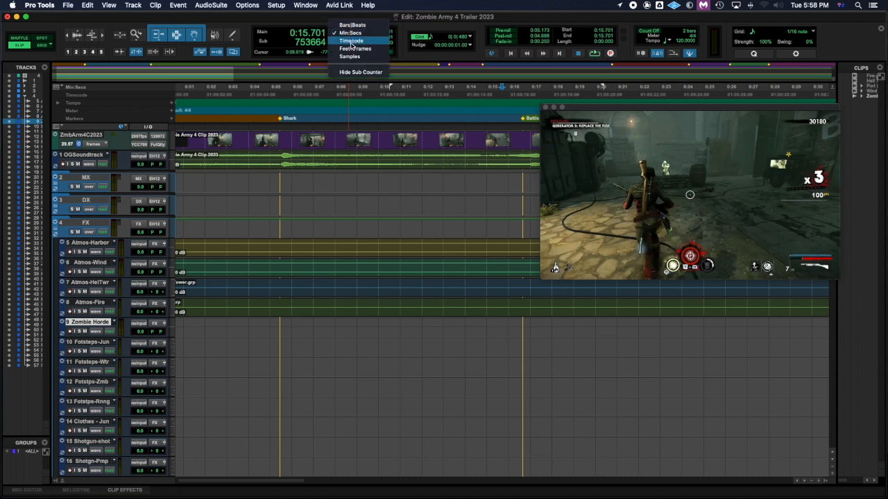
{"action": "left_click", "coordinate": [351, 41]}
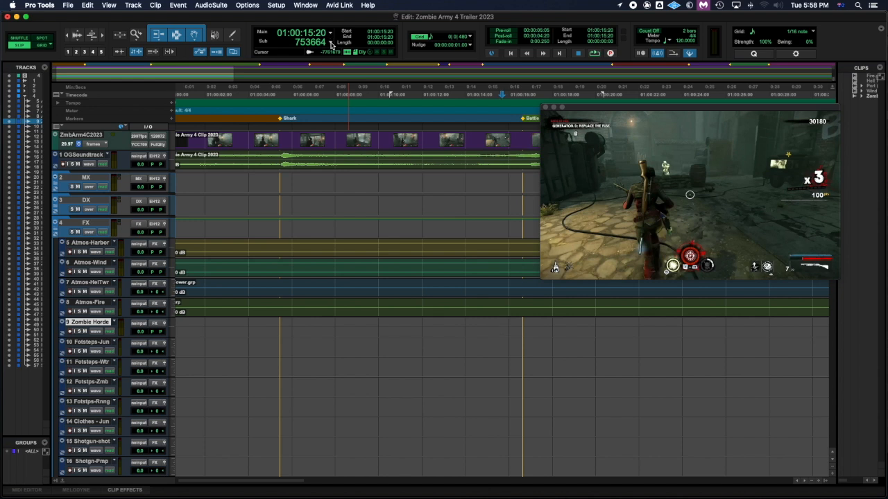
{"action": "left_click", "coordinate": [471, 38]}
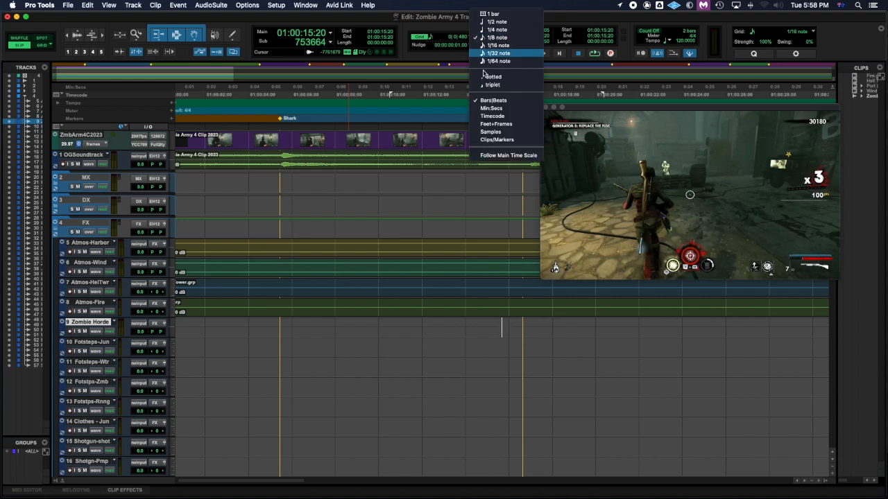
{"action": "left_click", "coordinate": [503, 155]}
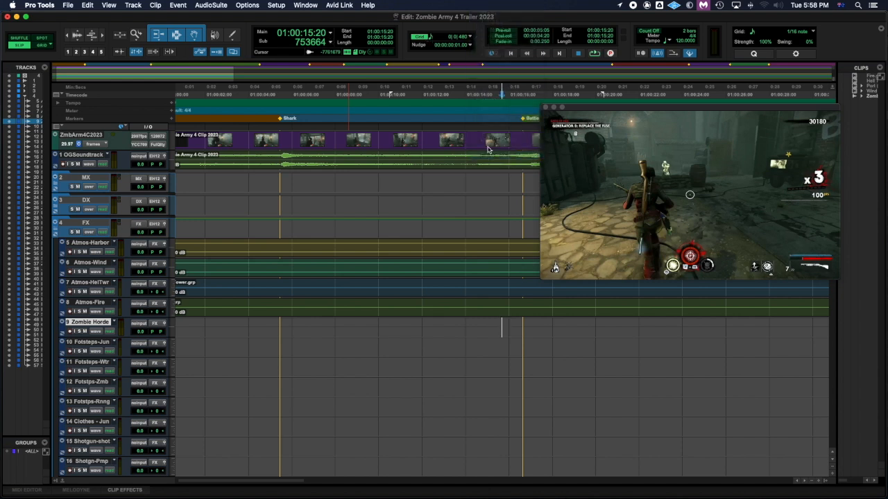
- Set the grid value to 1 frame and turn on Grid edit mode
{"action": "left_click", "coordinate": [470, 39]}
{"action": "left_click", "coordinate": [485, 56]}
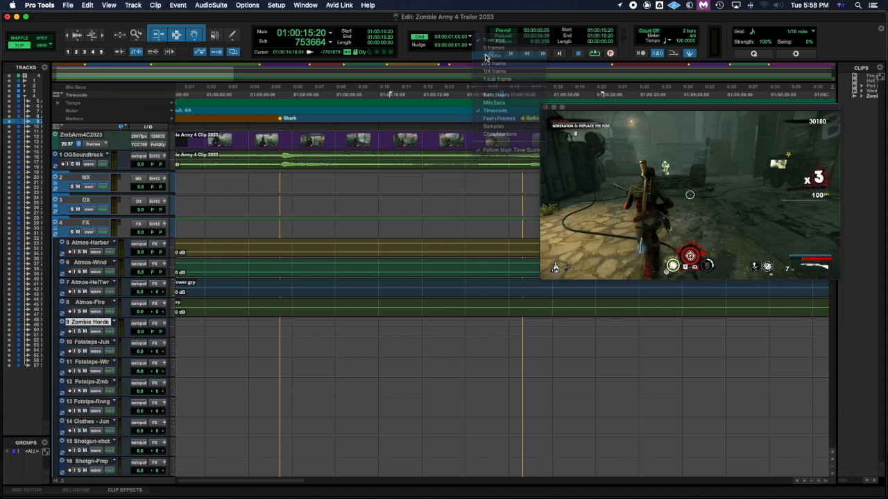
{"action": "left_click", "coordinate": [470, 45]}
{"action": "left_click", "coordinate": [470, 45]}
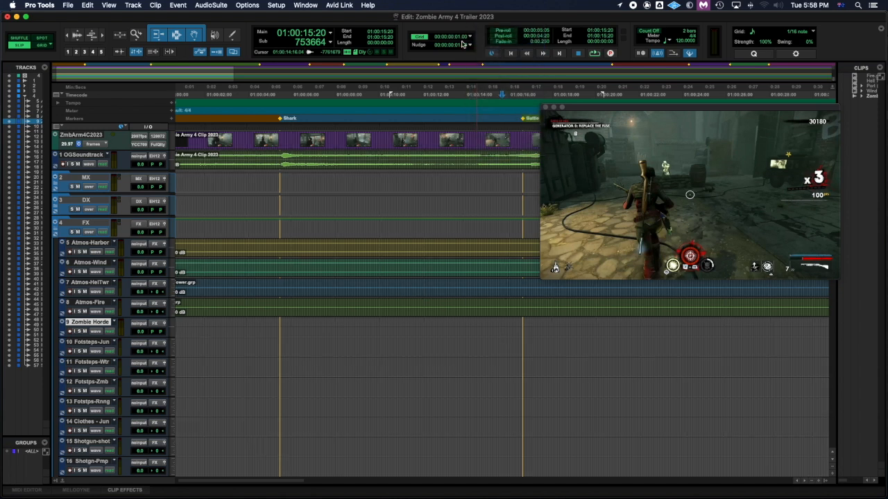
{"action": "left_click", "coordinate": [42, 46]}
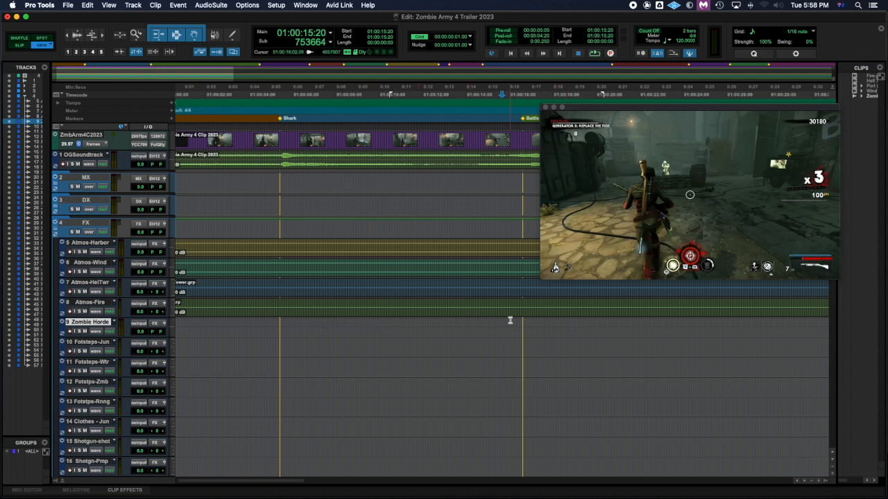
- Nudge the edit cursor on the Zombie Horde track frame by frame to 01:00:15:29, checking the spot with short playbacks
{"action": "key", "text": "KP_Add"}
{"action": "key", "text": "KP_Add"}
{"action": "key", "text": "KP_Add"}
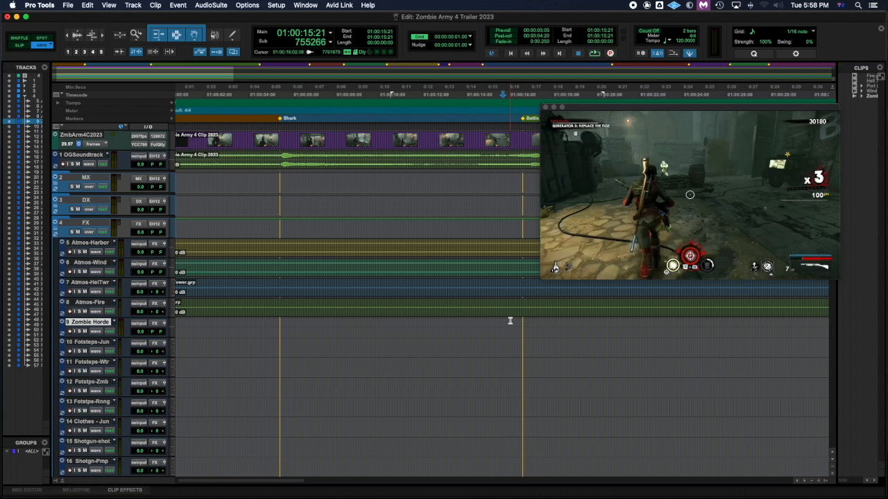
{"action": "key", "text": "space"}
{"action": "key", "text": "space"}
{"action": "key", "text": "KP_Add"}
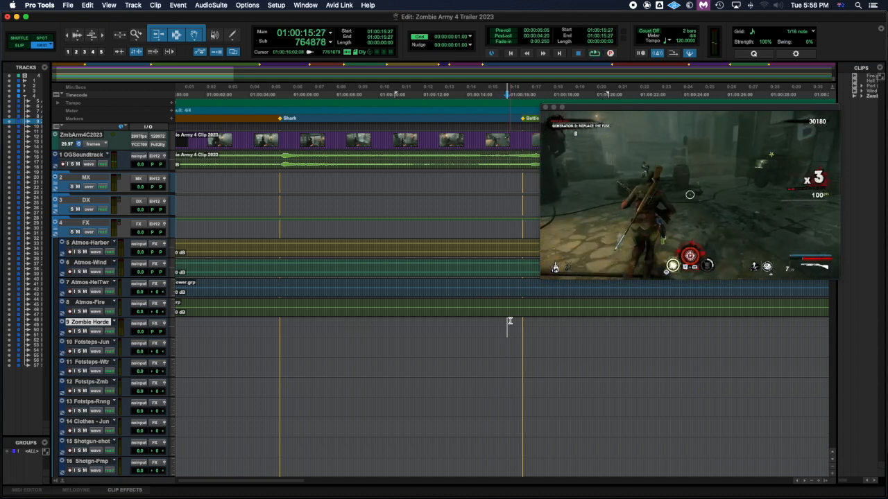
{"action": "key", "text": "space"}
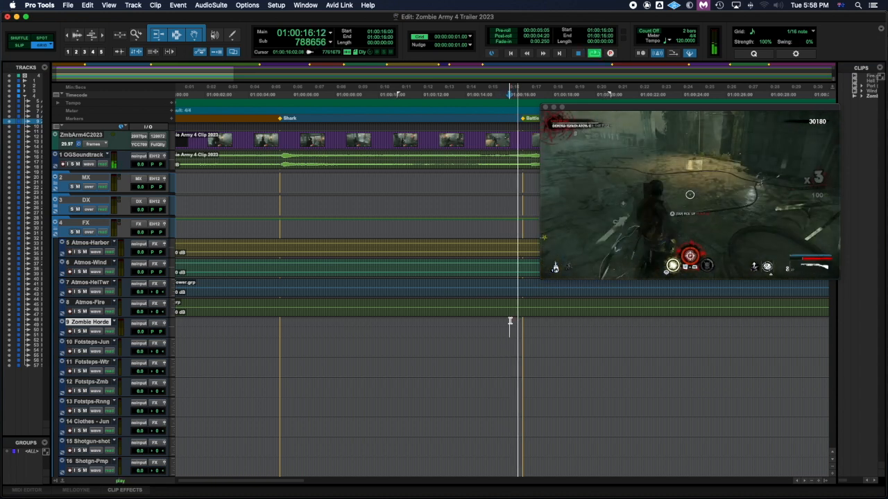
{"action": "key", "text": "space"}
{"action": "key", "text": "KP_Subtract"}
{"action": "key", "text": "KP_Subtract"}
- Mark the selection's end at 01:00:27:28 during playback and create an empty clip group from the Zombie Horde track selection
{"action": "key", "text": "space"}
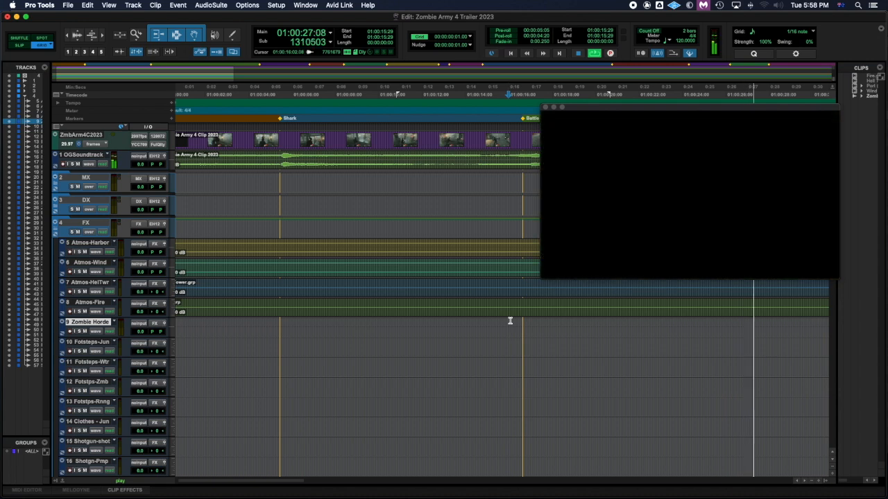
{"action": "key", "text": "Up"}
{"action": "key", "text": "space"}
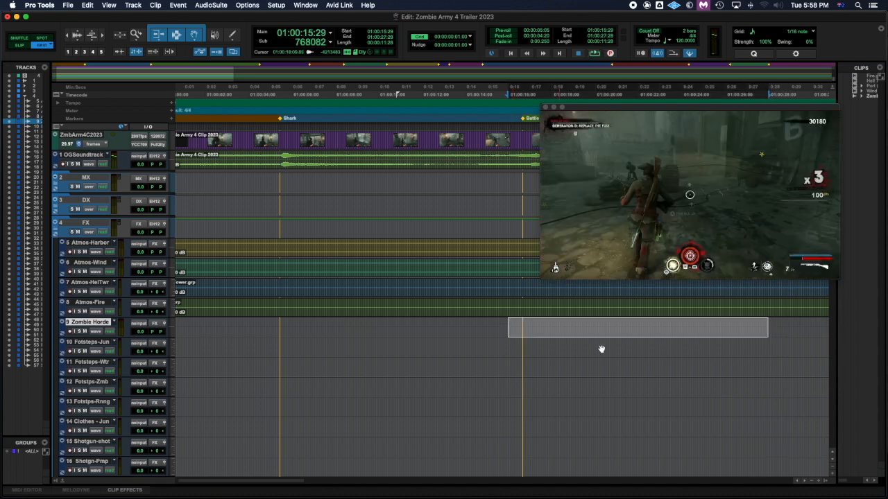
{"action": "key", "text": "super+alt+g"}
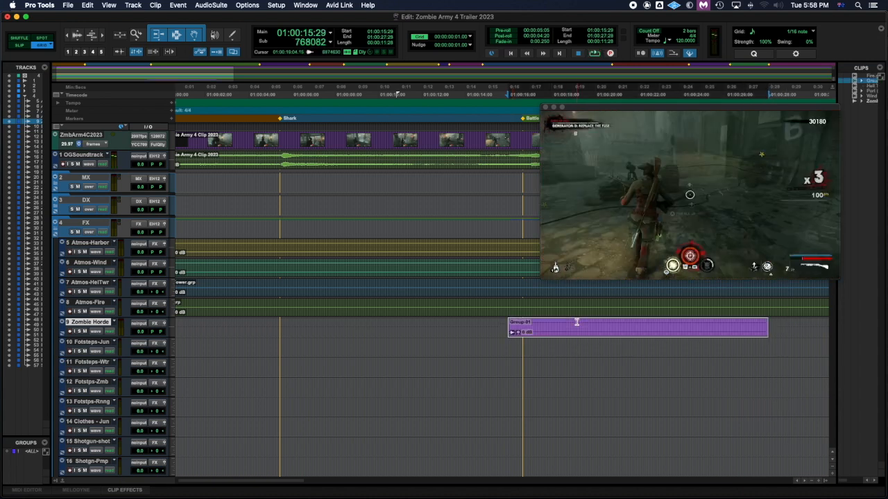
- Rename the new clip group on the Zombie Horde track to Zombie Horde
{"action": "double_click", "coordinate": [580, 334]}
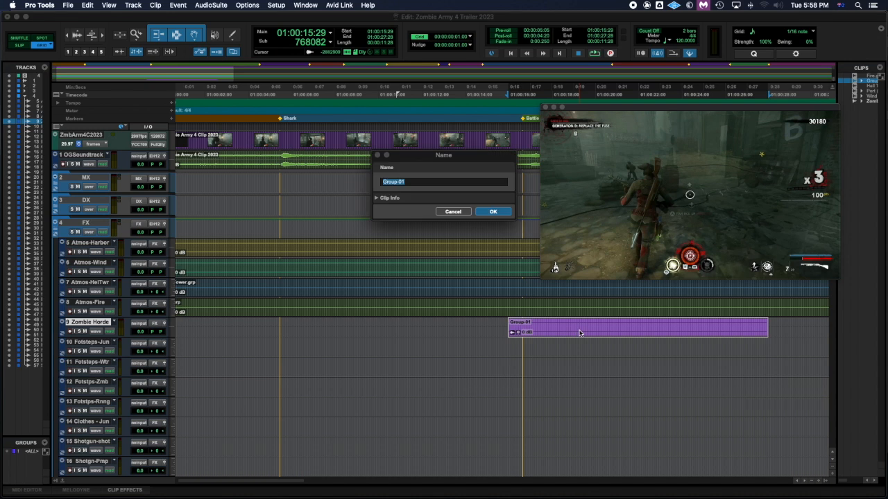
{"action": "type", "text": "ZOm"}
{"action": "left_click_drag", "start_coordinate": [389, 182], "coordinate": [385, 182]}
{"action": "type", "text": "ombie Horde"}
{"action": "left_click", "coordinate": [498, 213]}
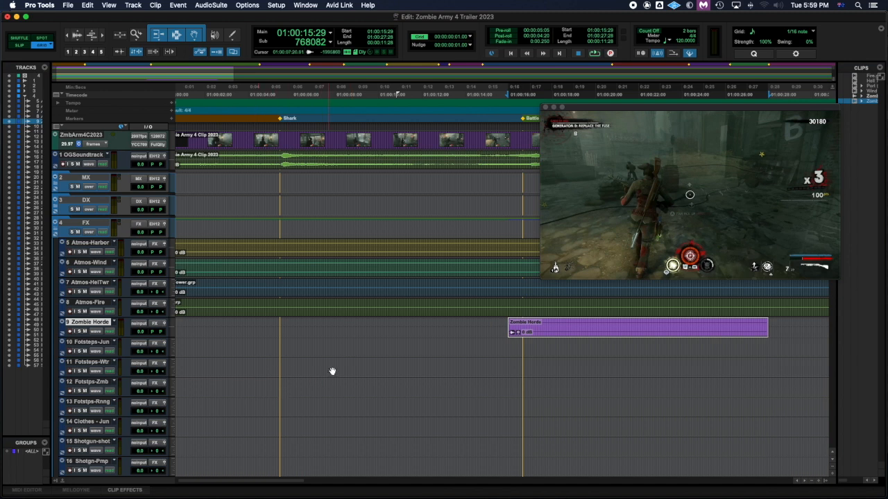
- Select the Fotsteps-Jun track and play the whole trailer from its beginning at 01:00:00:00
{"action": "key", "text": "r"}
{"action": "key", "text": "r"}
{"action": "key", "text": "r"}
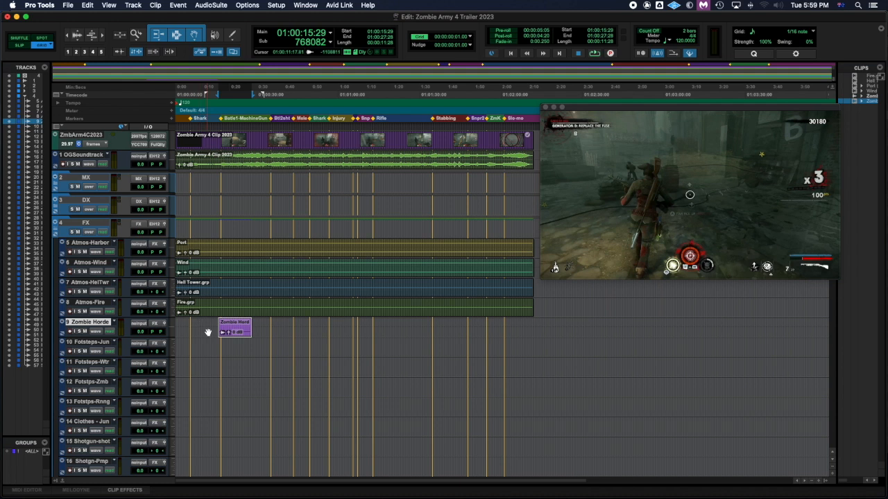
{"action": "scroll", "coordinate": [223, 354], "scroll_direction": "down", "scroll_amount": 5}
{"action": "scroll", "coordinate": [223, 355], "scroll_direction": "down", "scroll_amount": 1}
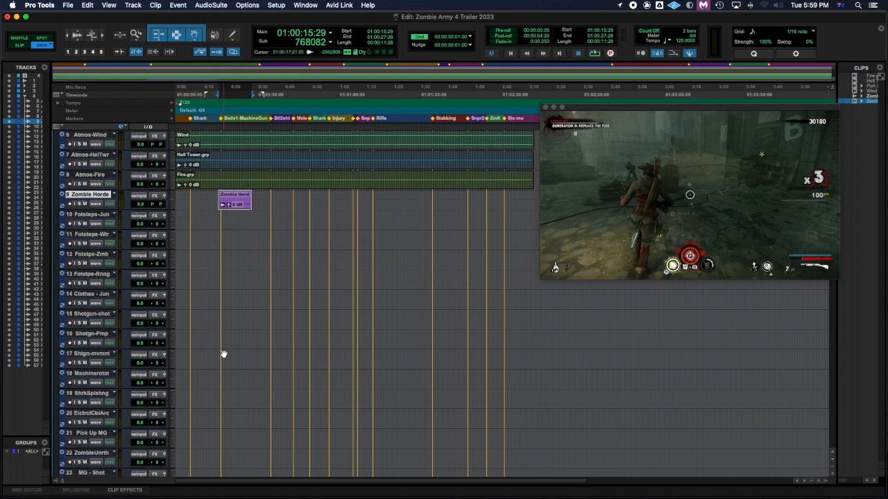
{"action": "scroll", "coordinate": [224, 354], "scroll_direction": "up", "scroll_amount": 1}
{"action": "scroll", "coordinate": [224, 354], "scroll_direction": "right", "scroll_amount": 1}
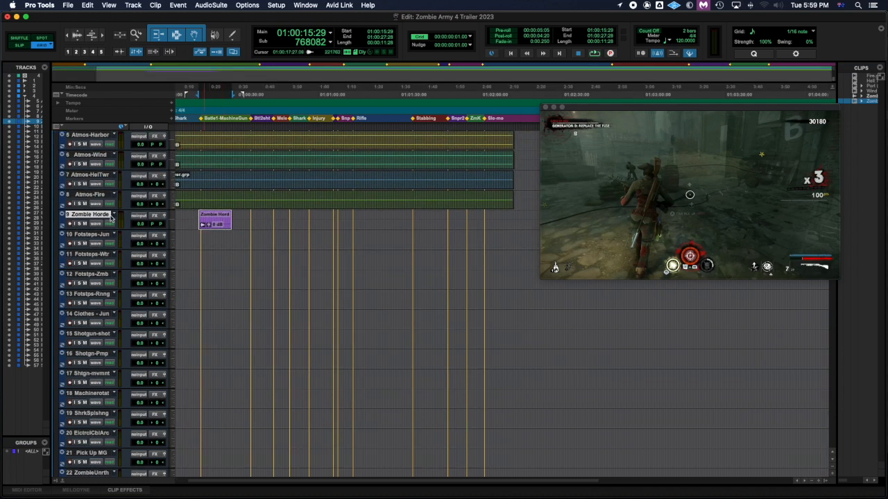
{"action": "left_click", "coordinate": [97, 236]}
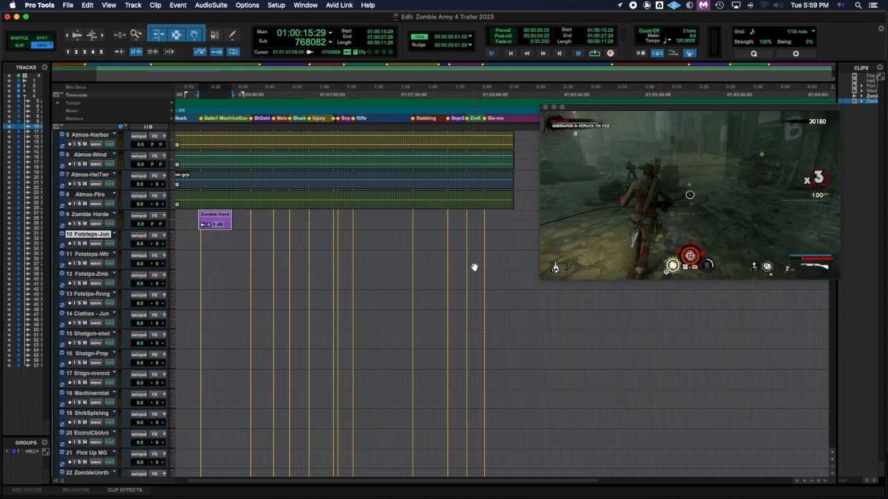
{"action": "key", "text": "Return"}
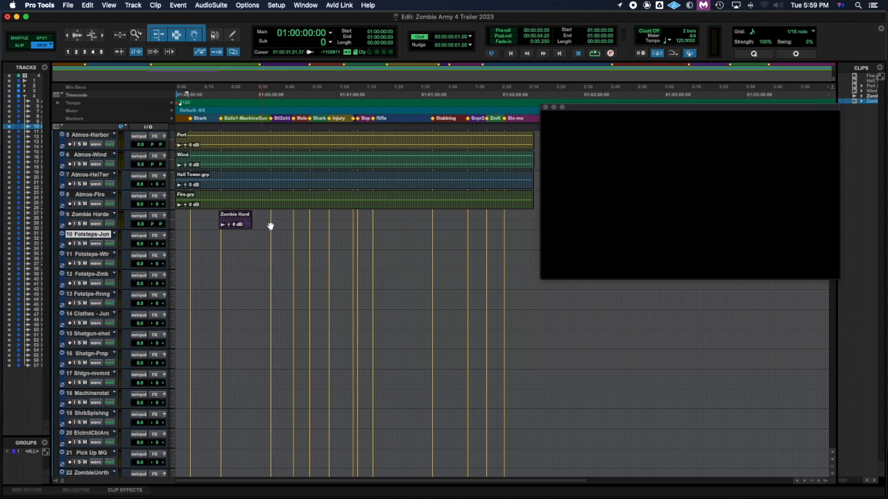
{"action": "key", "text": "space"}
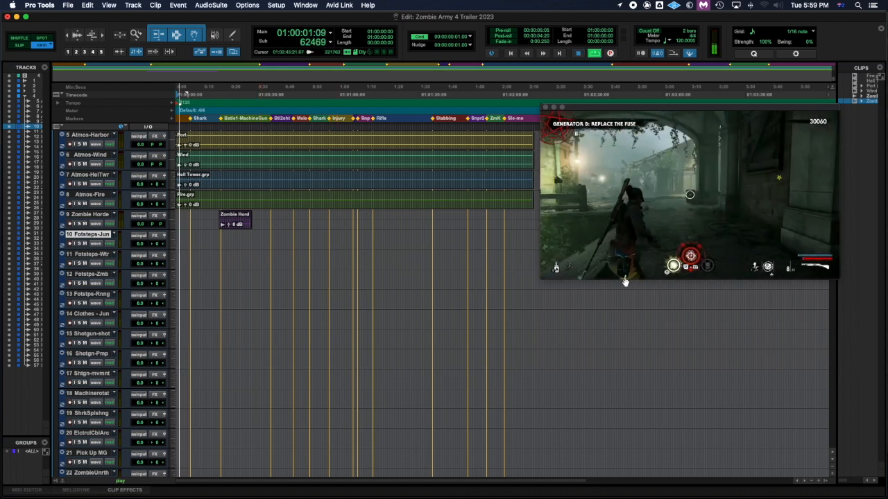
- Stop the trailer playback and briefly replay its opening from 01:00:00:00
{"action": "key", "text": "space"}
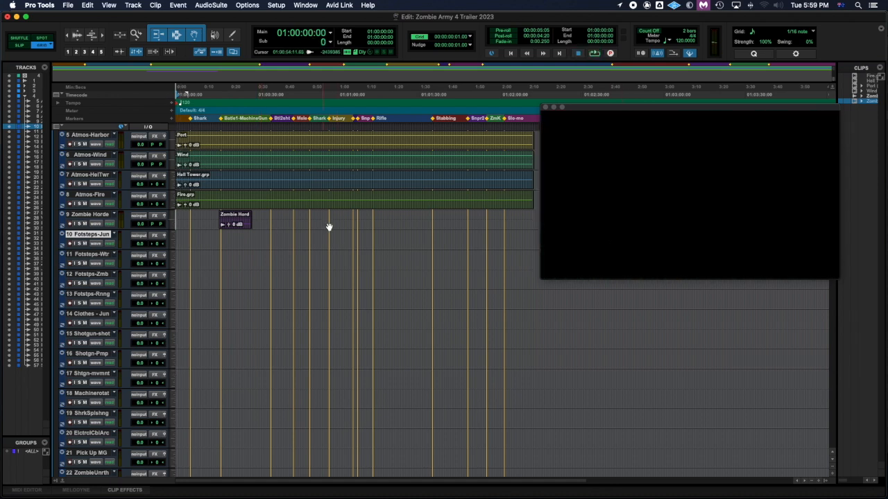
{"action": "key", "text": "space"}
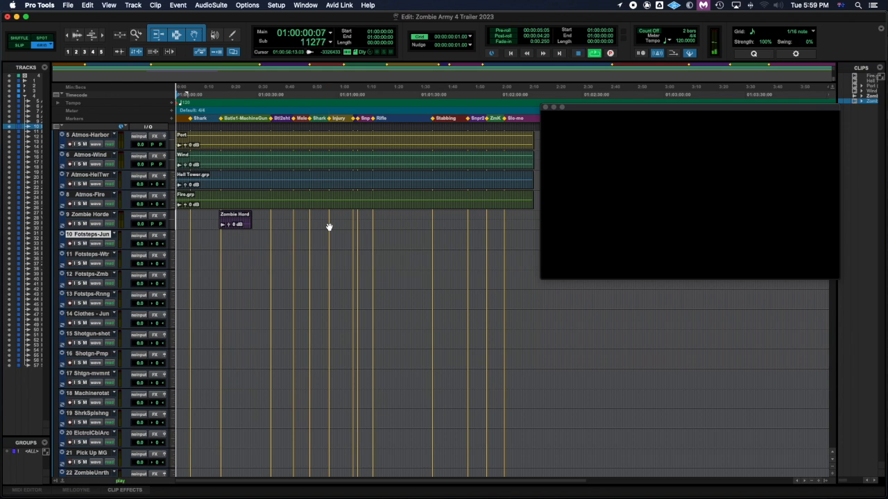
{"action": "key", "text": "space"}
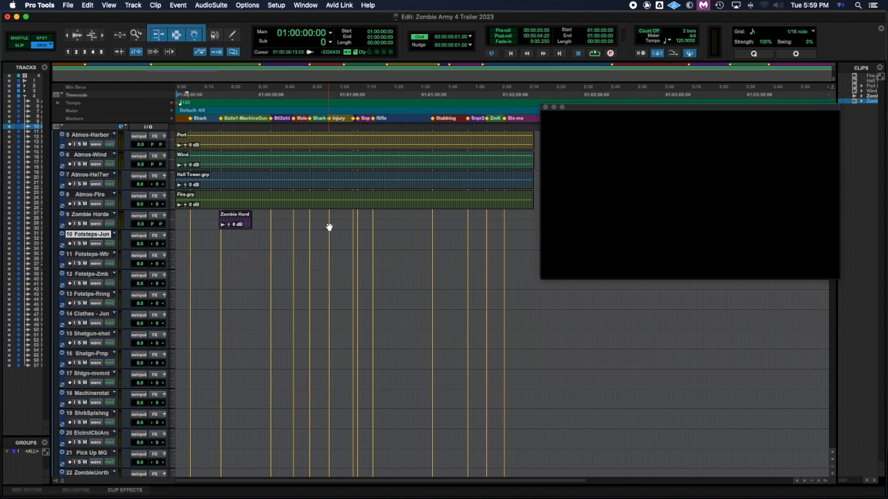
- Try a 00:00:01:11 selection on the Fotsteps-Jun track and nudge it frame by frame from the start to 01:00:01:05 against the picture
{"action": "left_click", "coordinate": [179, 237]}
{"action": "left_click_drag", "start_coordinate": [179, 237], "coordinate": [187, 237]}
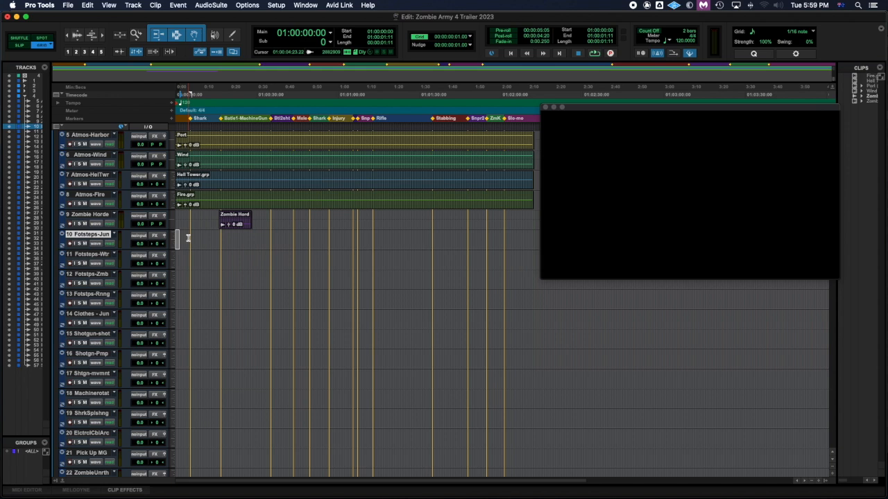
{"action": "key", "text": "KP_Add"}
{"action": "key", "text": "KP_Add"}
{"action": "key", "text": "KP_Add"}
{"action": "key", "text": "KP_Add"}
{"action": "key", "text": "KP_Add"}
{"action": "key", "text": "KP_Add"}
{"action": "key", "text": "KP_Add"}
{"action": "key", "text": "KP_Add"}
{"action": "key", "text": "KP_Add"}
{"action": "key", "text": "KP_Add"}
{"action": "key", "text": "KP_Add"}
{"action": "key", "text": "KP_Add"}
{"action": "key", "text": "KP_Add"}
{"action": "key", "text": "KP_Add"}
{"action": "key", "text": "KP_Add"}
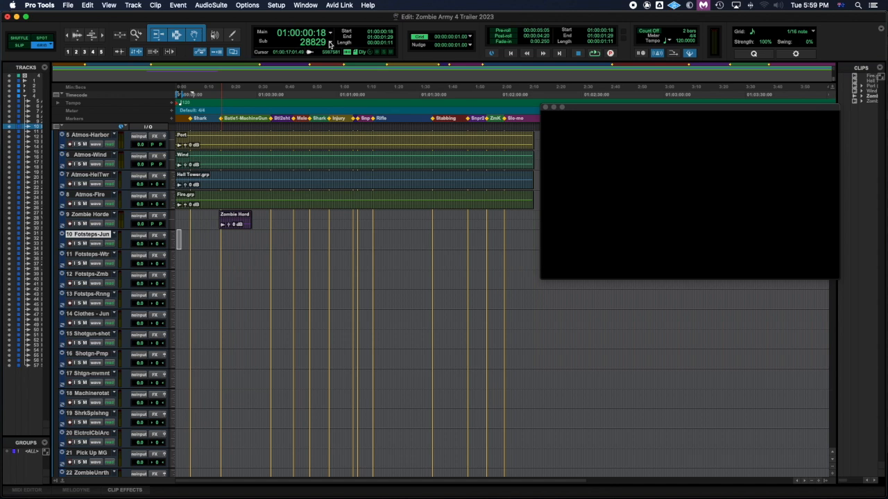
{"action": "key", "text": "KP_Add"}
{"action": "key", "text": "KP_Add"}
{"action": "key", "text": "KP_Add"}
{"action": "key", "text": "KP_Add"}
{"action": "key", "text": "KP_Add"}
{"action": "key", "text": "KP_Add"}
{"action": "key", "text": "KP_Add"}
{"action": "key", "text": "KP_Add"}
{"action": "key", "text": "KP_Add"}
{"action": "key", "text": "KP_Add"}
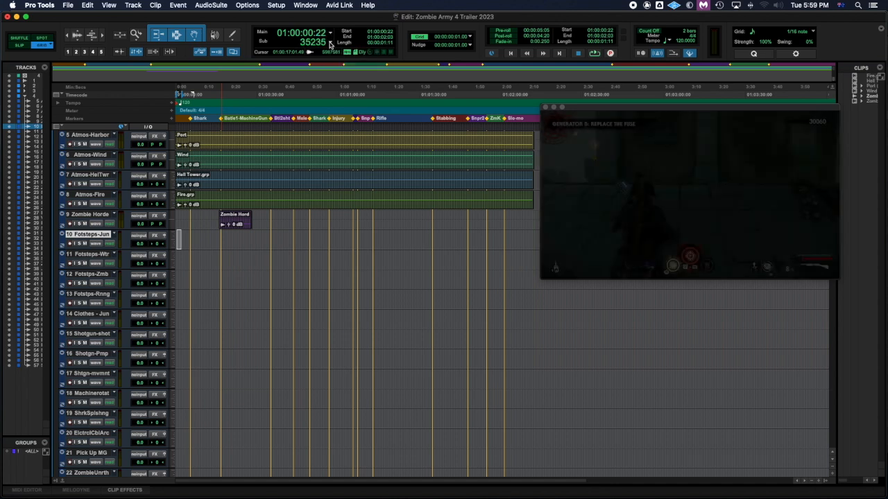
{"action": "key", "text": "KP_Add"}
{"action": "key", "text": "KP_Add"}
{"action": "key", "text": "KP_Add"}
{"action": "key", "text": "KP_Add"}
{"action": "key", "text": "KP_Add"}
{"action": "key", "text": "KP_Add"}
{"action": "key", "text": "KP_Add"}
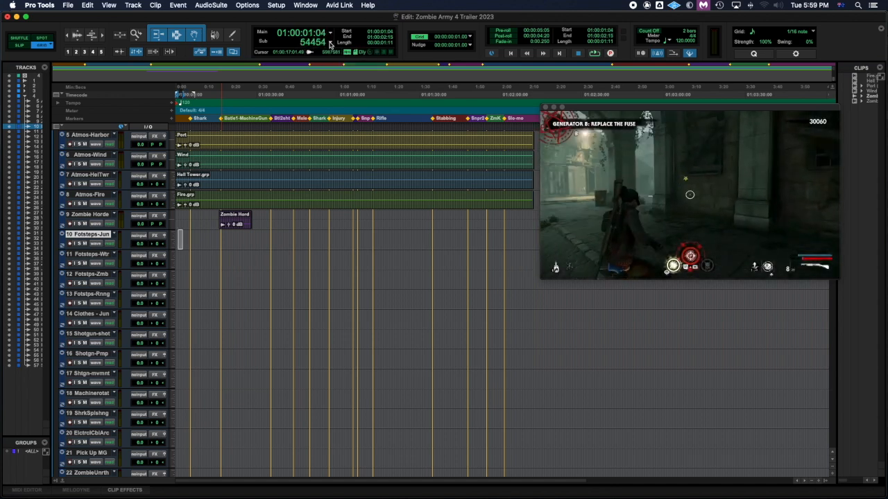
{"action": "scroll", "coordinate": [130, 161], "scroll_direction": "up", "scroll_amount": 5}
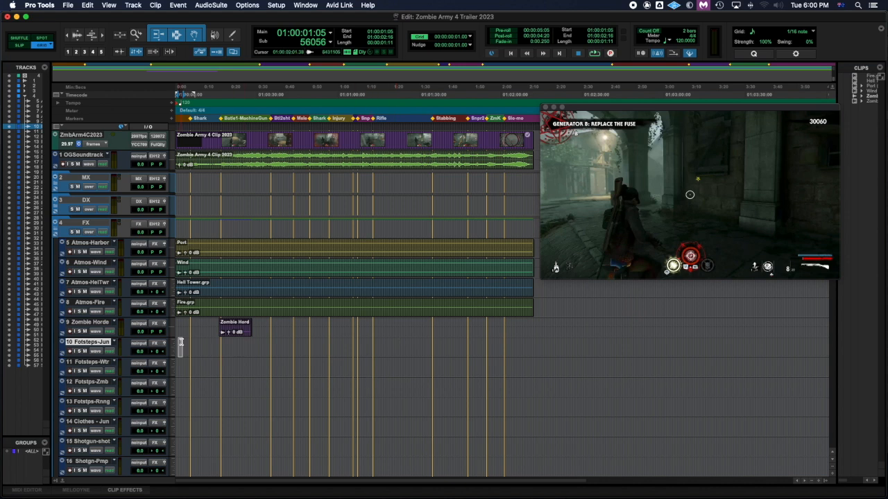
{"action": "mouse_move", "coordinate": [182, 343]}
{"action": "left_mouse_down"}
{"action": "mouse_move", "coordinate": [194, 343]}
{"action": "mouse_move", "coordinate": [180, 347]}
{"action": "left_mouse_up"}
- Select 01:00:00:00 to 01:00:02:22 on the Fotsteps-Jun track and create an empty clip group from it
{"action": "key", "text": "Return"}
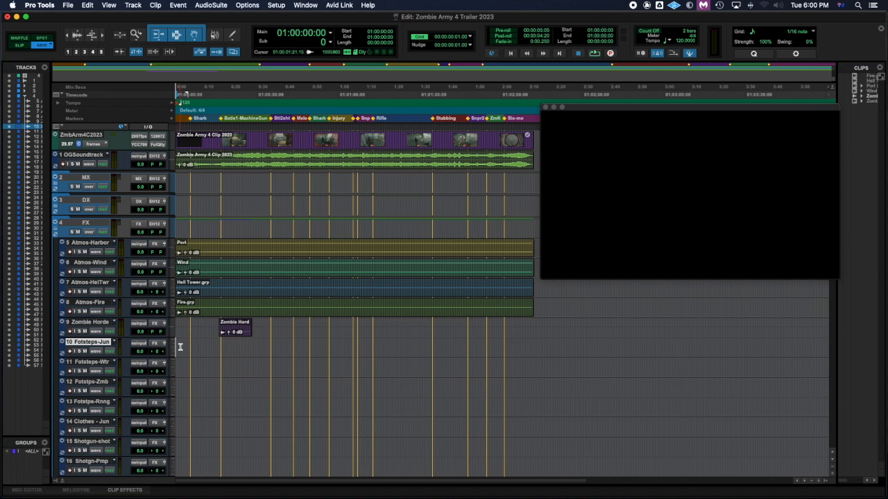
{"action": "left_click_drag", "start_coordinate": [176, 346], "coordinate": [183, 347]}
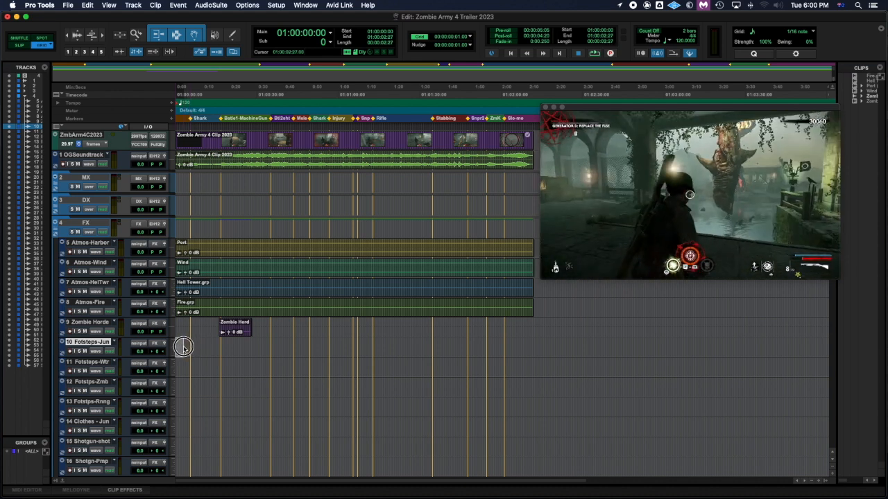
{"action": "left_click_drag", "start_coordinate": [184, 347], "coordinate": [183, 347]}
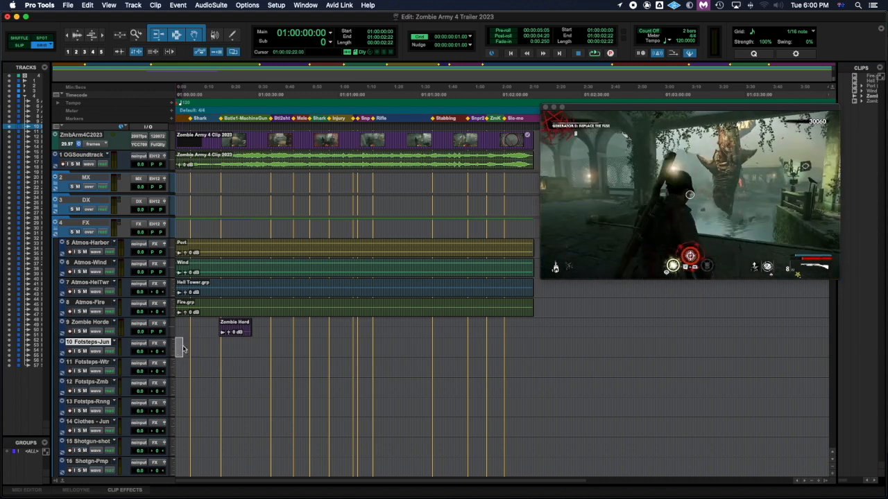
{"action": "key", "text": "alt+super+g"}
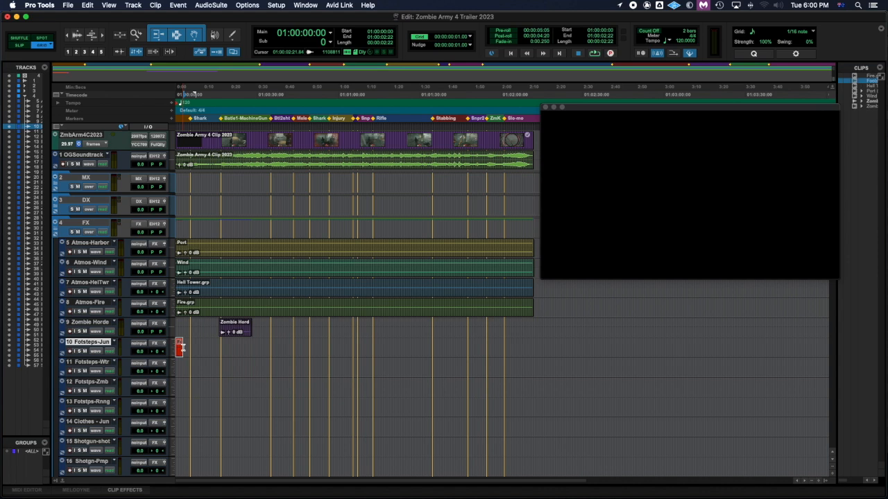
- Open the new Fotsteps-Jun clip group's name for editing and confirm it as Footsteps - Jun
{"action": "double_click", "coordinate": [179, 348]}
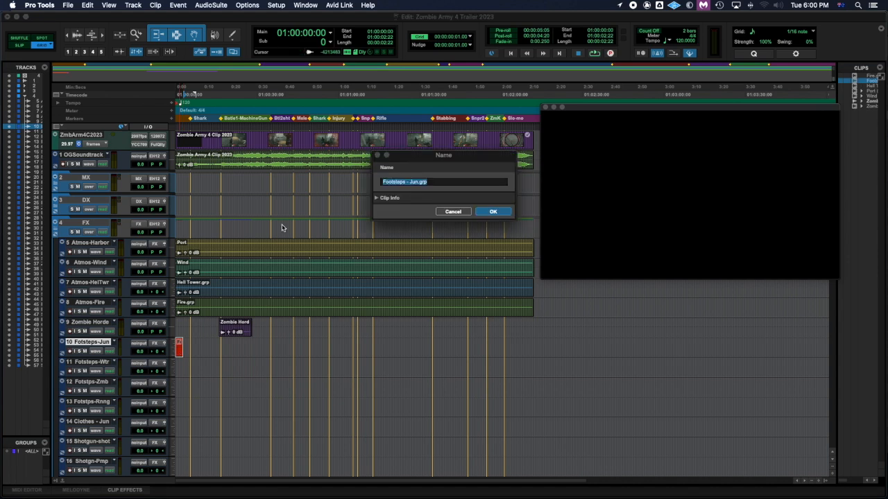
{"action": "left_click", "coordinate": [431, 181]}
{"action": "key", "text": "Return"}
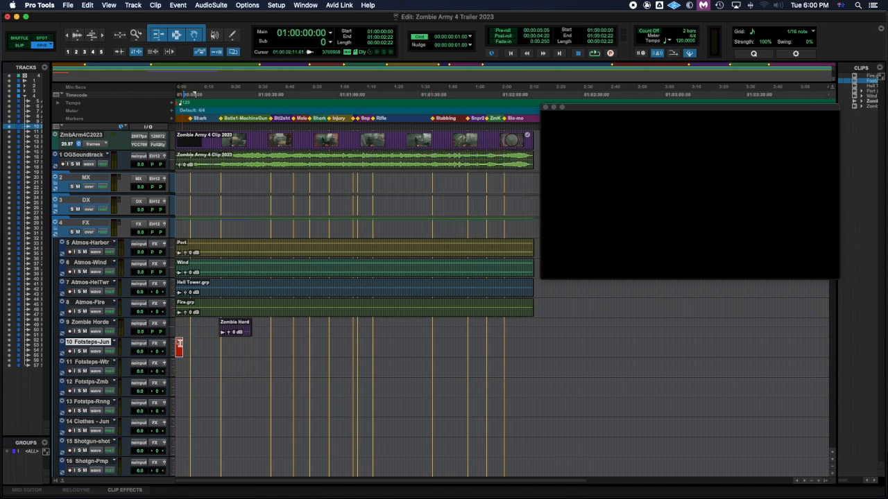
- Play the trailer briefly from the start and again from 01:00:02:12 to find the next footsteps
{"action": "key", "text": "space"}
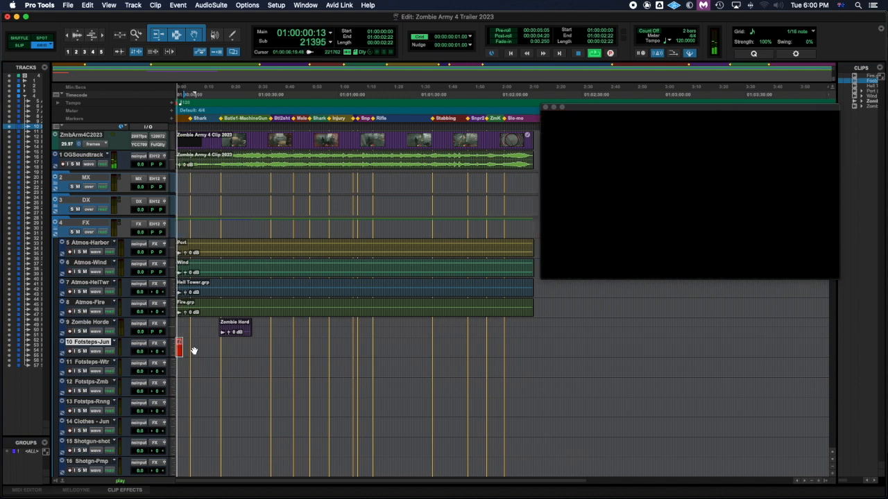
{"action": "key", "text": "space"}
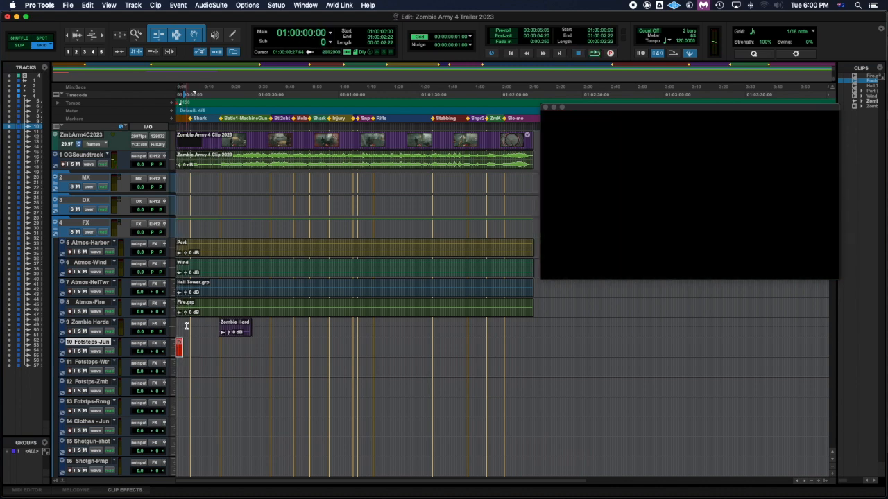
{"action": "key", "text": "space"}
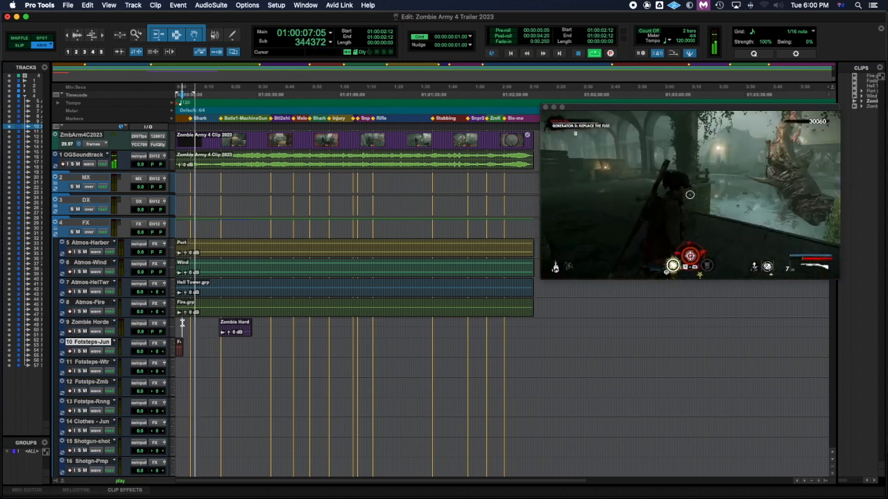
{"action": "key", "text": "space"}
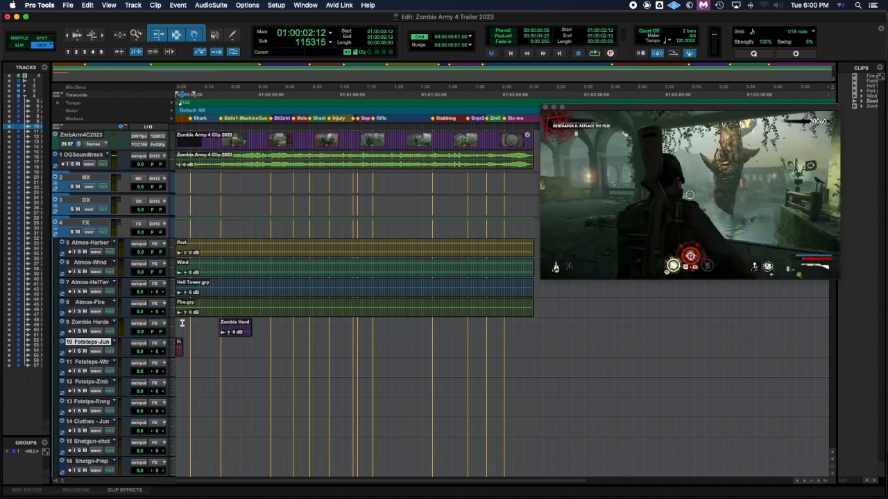
- Place the edit cursor on the Fotsteps-Jun track at 01:00:05:03 and nudge it frame by frame to 01:00:08:17, following the picture
{"action": "left_click", "coordinate": [189, 345]}
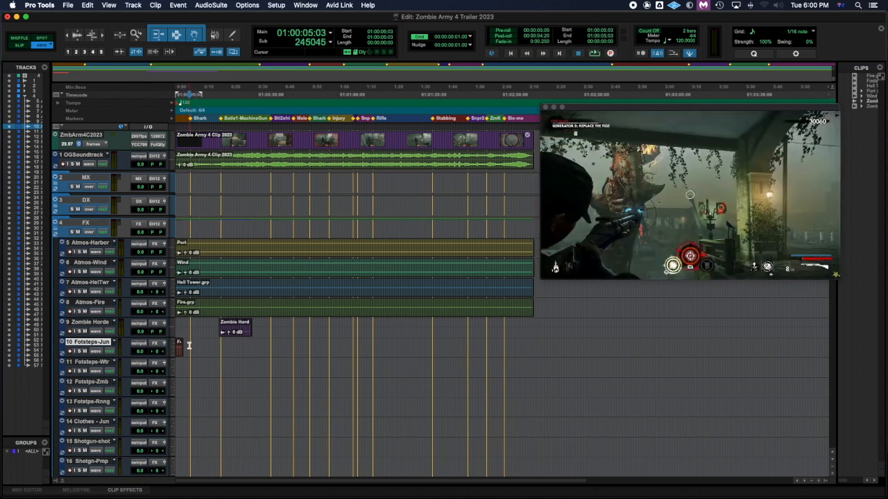
{"action": "key", "text": "KP_Add"}
{"action": "key", "text": "KP_Add"}
{"action": "key", "text": "KP_Add"}
{"action": "key", "text": "KP_Add"}
{"action": "key", "text": "KP_Add"}
{"action": "key", "text": "KP_Add"}
{"action": "key", "text": "KP_Add"}
{"action": "key", "text": "KP_Add"}
{"action": "key", "text": "KP_Add"}
{"action": "key", "text": "KP_Add"}
{"action": "key", "text": "KP_Add"}
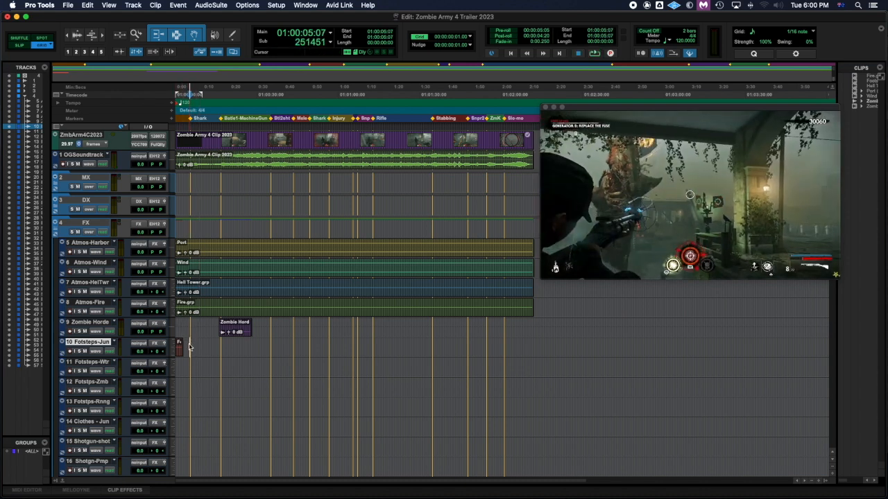
{"action": "key", "text": "KP_Add"}
{"action": "key", "text": "KP_Add"}
{"action": "key", "text": "KP_Add"}
{"action": "key", "text": "KP_Add"}
{"action": "key", "text": "KP_Add"}
{"action": "key", "text": "KP_Add"}
{"action": "key", "text": "KP_Add"}
{"action": "key", "text": "KP_Add"}
{"action": "key", "text": "KP_Add"}
{"action": "key", "text": "KP_Add"}
{"action": "key", "text": "KP_Add"}
{"action": "key", "text": "KP_Add"}
{"action": "key", "text": "KP_Add"}
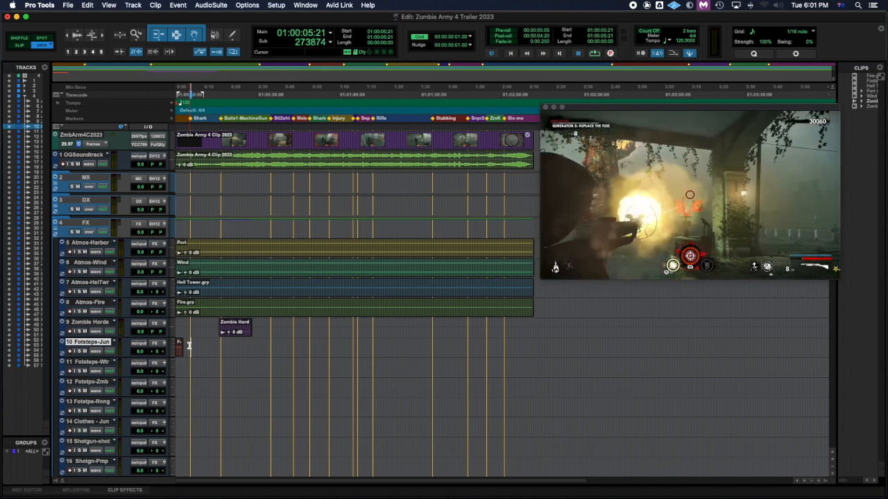
{"action": "key", "text": "KP_Add"}
{"action": "key", "text": "KP_Add"}
{"action": "key", "text": "KP_Add"}
{"action": "key", "text": "KP_Add"}
{"action": "key", "text": "KP_Add"}
{"action": "key", "text": "KP_Add"}
{"action": "key", "text": "KP_Add"}
{"action": "key", "text": "KP_Add"}
{"action": "key", "text": "KP_Add"}
{"action": "key", "text": "KP_Add"}
{"action": "key", "text": "KP_Add"}
{"action": "key", "text": "KP_Add"}
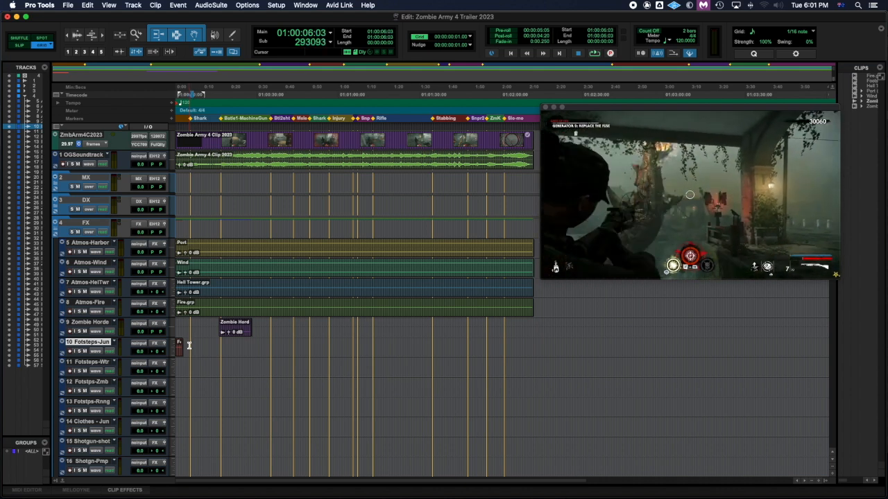
{"action": "key", "text": "KP_Add"}
{"action": "key", "text": "KP_Add"}
{"action": "key", "text": "KP_Add"}
{"action": "key", "text": "KP_Add"}
{"action": "key", "text": "KP_Add"}
{"action": "key", "text": "KP_Add"}
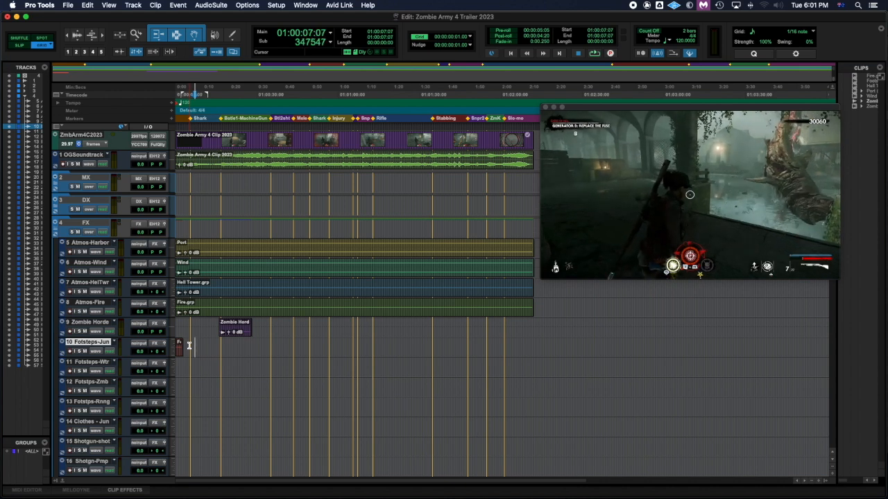
{"action": "key", "text": "KP_Add"}
{"action": "key", "text": "KP_Add"}
{"action": "key", "text": "KP_Add"}
{"action": "key", "text": "KP_Add"}
{"action": "key", "text": "KP_Add"}
{"action": "key", "text": "KP_Add"}
{"action": "key", "text": "KP_Add"}
{"action": "key", "text": "KP_Add"}
{"action": "key", "text": "KP_Add"}
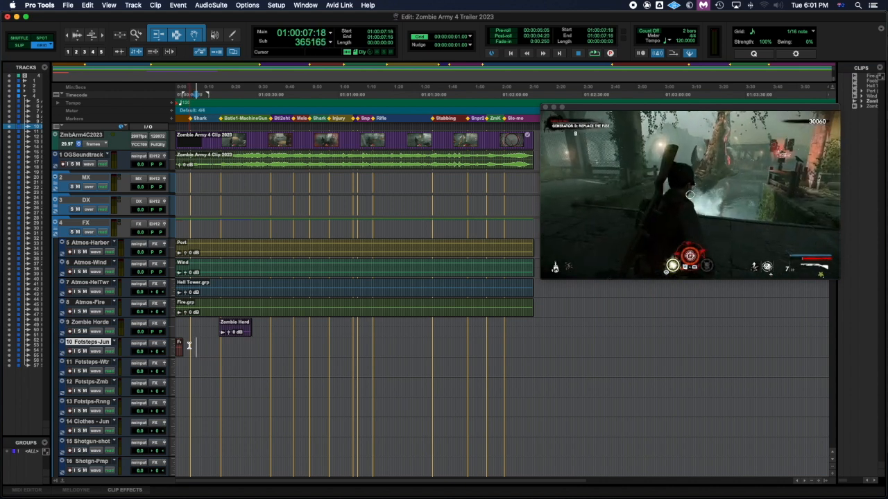
{"action": "key", "text": "KP_Add"}
{"action": "key", "text": "KP_Add"}
{"action": "key", "text": "KP_Add"}
{"action": "key", "text": "KP_Add"}
{"action": "key", "text": "KP_Add"}
{"action": "key", "text": "KP_Add"}
{"action": "key", "text": "KP_Add"}
{"action": "key", "text": "KP_Add"}
{"action": "key", "text": "KP_Add"}
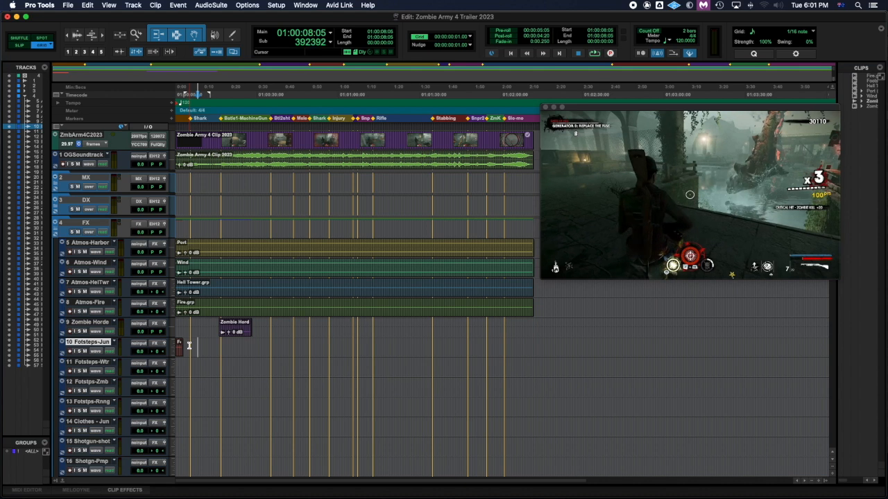
{"action": "key", "text": "KP_Subtract"}
{"action": "key", "text": "KP_Subtract"}
{"action": "key", "text": "KP_Subtract"}
{"action": "key", "text": "KP_Add"}
{"action": "key", "text": "KP_Add"}
{"action": "key", "text": "KP_Add"}
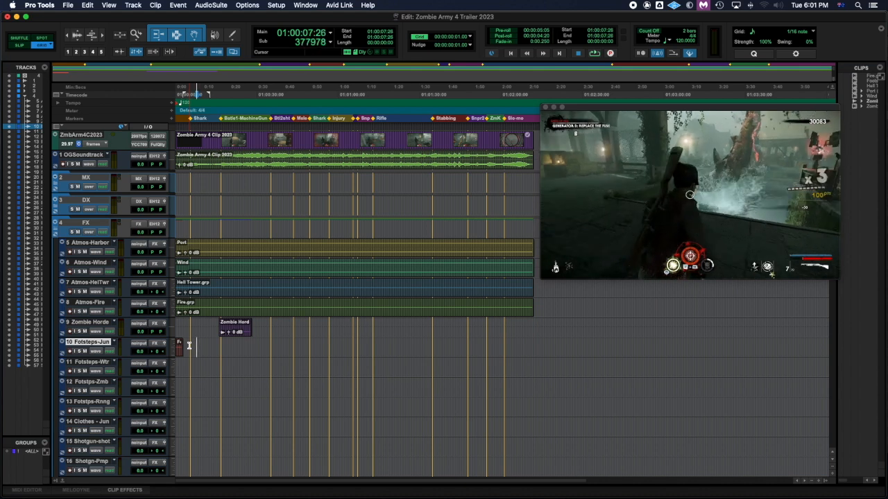
{"action": "key", "text": "KP_Add"}
{"action": "key", "text": "KP_Add"}
{"action": "key", "text": "KP_Add"}
{"action": "key", "text": "KP_Add"}
{"action": "key", "text": "KP_Add"}
{"action": "key", "text": "KP_Add"}
{"action": "key", "text": "KP_Add"}
{"action": "key", "text": "KP_Add"}
{"action": "key", "text": "KP_Add"}
{"action": "key", "text": "KP_Add"}
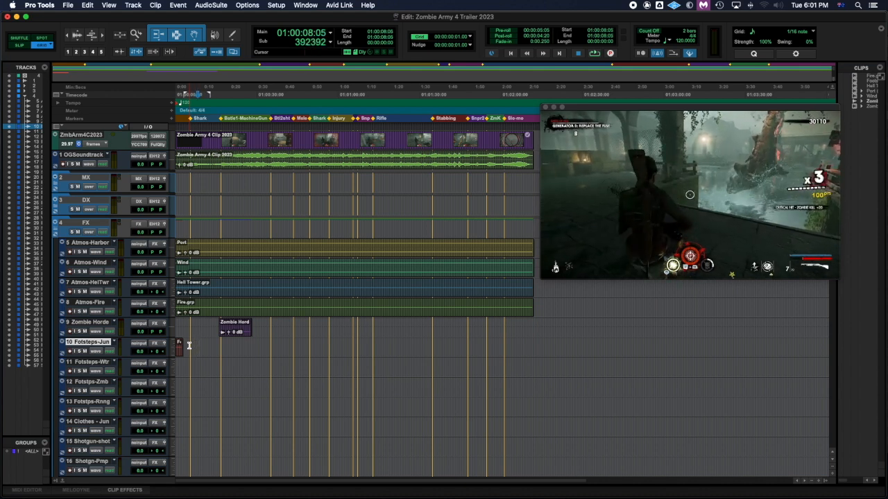
{"action": "key", "text": "KP_Add"}
{"action": "key", "text": "KP_Add"}
{"action": "key", "text": "KP_Add"}
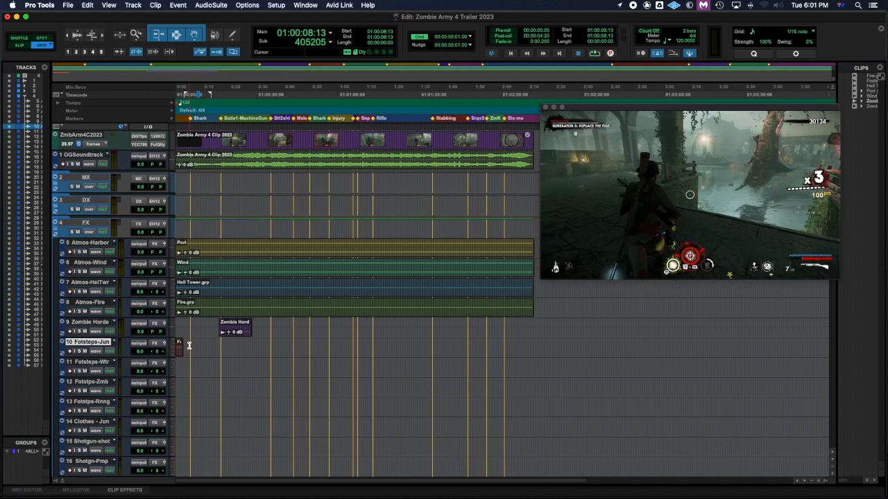
{"action": "key", "text": "KP_Subtract"}
{"action": "key", "text": "KP_Subtract"}
{"action": "key", "text": "KP_Subtract"}
{"action": "key", "text": "KP_Subtract"}
{"action": "key", "text": "KP_Subtract"}
{"action": "key", "text": "KP_Subtract"}
{"action": "key", "text": "KP_Add"}
{"action": "key", "text": "KP_Add"}
{"action": "key", "text": "KP_Add"}
{"action": "key", "text": "KP_Add"}
{"action": "key", "text": "KP_Add"}
{"action": "key", "text": "KP_Add"}
{"action": "key", "text": "KP_Add"}
{"action": "key", "text": "KP_Add"}
{"action": "key", "text": "KP_Add"}
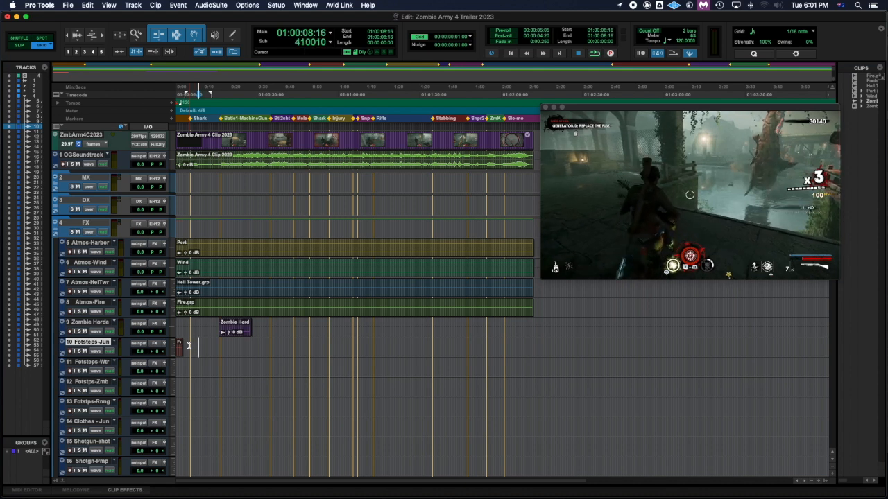
{"action": "key", "text": "KP_Add"}
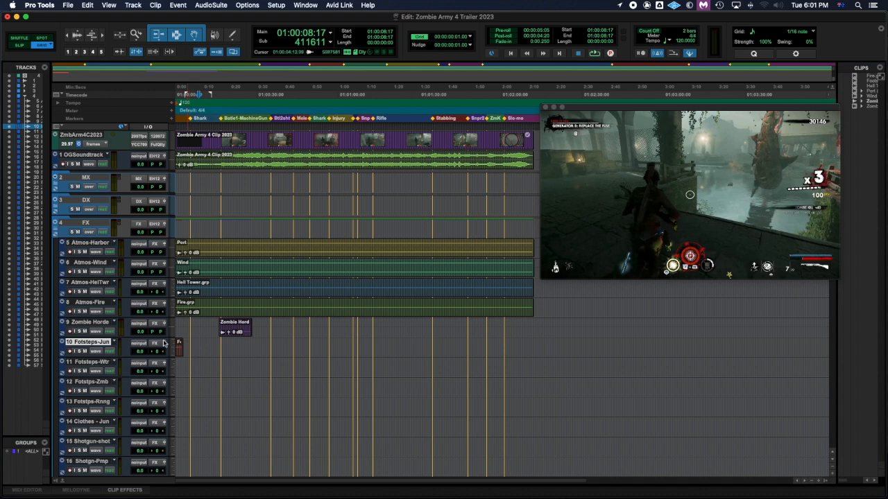
- Select 01:00:08:17 to 01:00:09:18 on the Fotsteps-Jun track and create an empty clip group from it
{"action": "left_click", "coordinate": [200, 342], "text": "shift"}
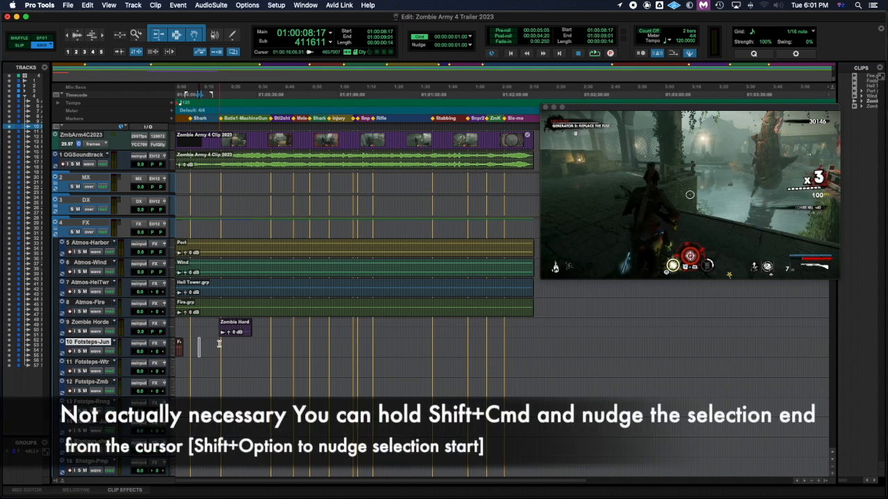
{"action": "key", "text": "shift+super+KP_Add"}
{"action": "key", "text": "shift+super+KP_Add"}
{"action": "key", "text": "shift+super+KP_Add"}
{"action": "key", "text": "shift+super+KP_Add"}
{"action": "key", "text": "shift+super+KP_Add"}
{"action": "key", "text": "shift+super+KP_Add"}
{"action": "key", "text": "shift+super+KP_Add"}
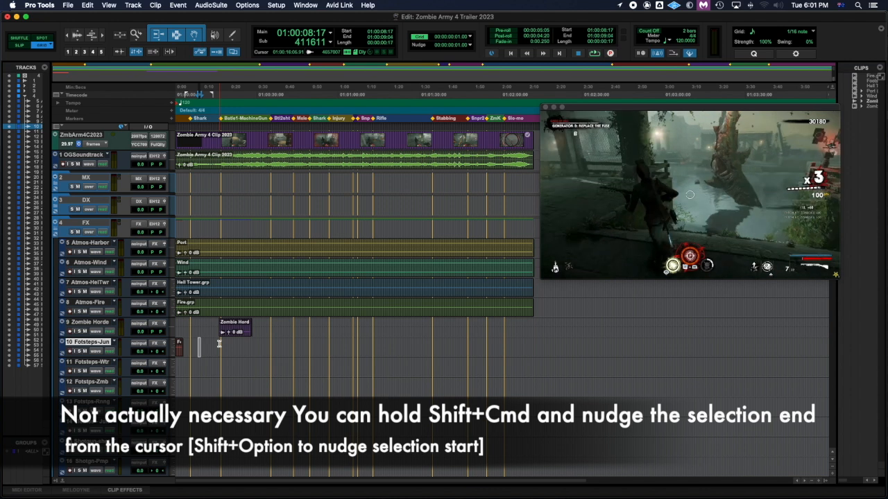
{"action": "key", "text": "shift+super+KP_Add"}
{"action": "key", "text": "shift+super+KP_Add"}
{"action": "key", "text": "shift+super+KP_Add"}
{"action": "key", "text": "shift+super+KP_Add"}
{"action": "key", "text": "shift+super+KP_Add"}
{"action": "key", "text": "shift+super+KP_Add"}
{"action": "key", "text": "shift+super+KP_Add"}
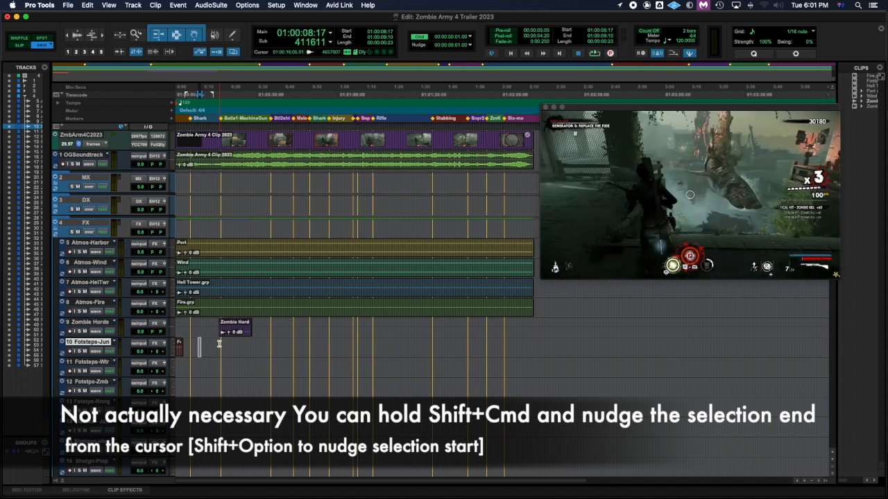
{"action": "key", "text": "shift+super+KP_Add"}
{"action": "key", "text": "shift+super+KP_Add"}
{"action": "key", "text": "shift+super+KP_Add"}
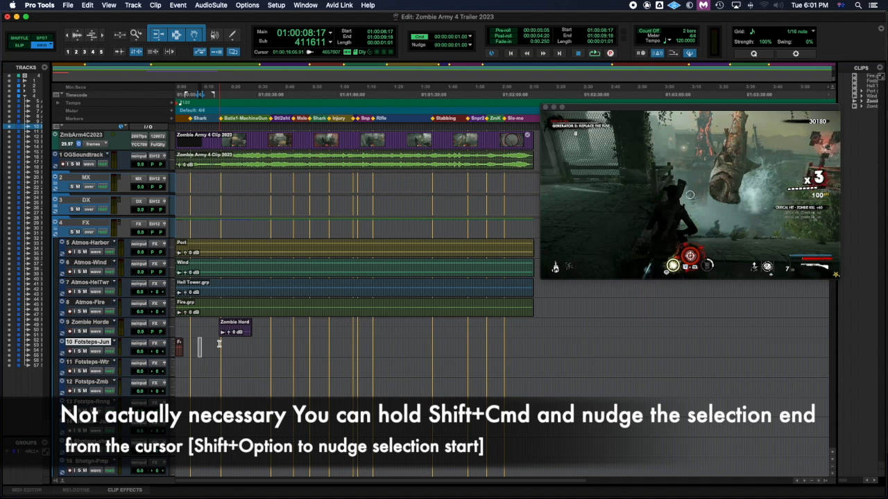
{"action": "key", "text": "alt+super+g"}
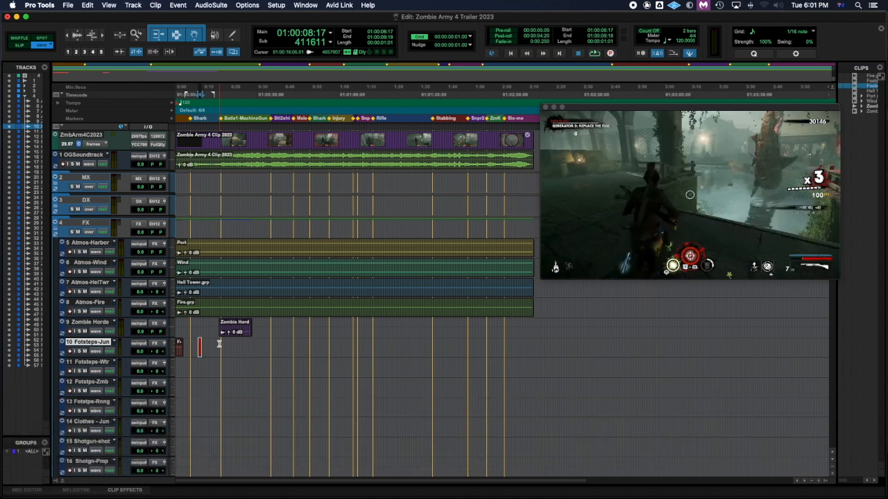
- Nudge the new Fotsteps-Jun clip group forward frame by frame to 01:00:09:22, following the picture
{"action": "key", "text": "KP_Add"}
{"action": "key", "text": "KP_Add"}
{"action": "key", "text": "KP_Add"}
{"action": "key", "text": "KP_Add"}
{"action": "key", "text": "KP_Add"}
{"action": "key", "text": "KP_Add"}
{"action": "key", "text": "KP_Add"}
{"action": "key", "text": "KP_Add"}
{"action": "key", "text": "KP_Add"}
{"action": "key", "text": "KP_Add"}
{"action": "key", "text": "KP_Add"}
{"action": "key", "text": "KP_Add"}
{"action": "key", "text": "KP_Add"}
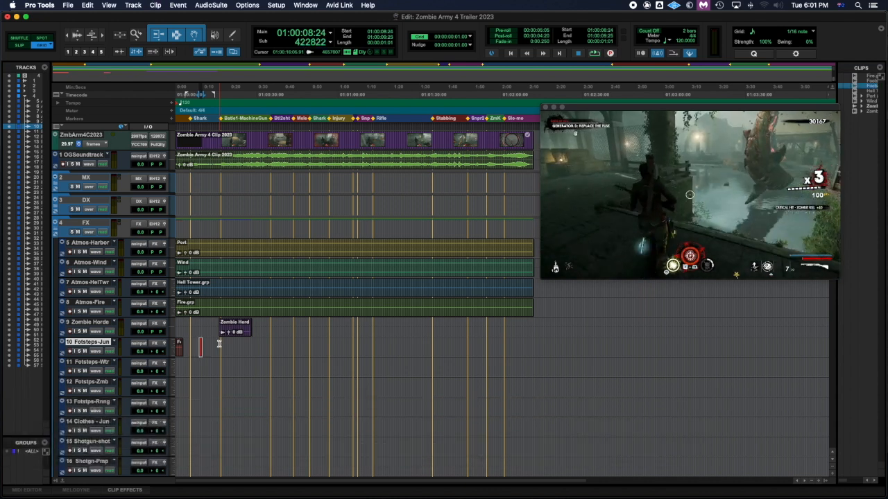
{"action": "key", "text": "KP_Add"}
{"action": "key", "text": "KP_Add"}
{"action": "key", "text": "KP_Add"}
{"action": "key", "text": "KP_Add"}
{"action": "key", "text": "KP_Add"}
{"action": "key", "text": "KP_Add"}
{"action": "key", "text": "KP_Add"}
{"action": "key", "text": "KP_Add"}
{"action": "key", "text": "KP_Add"}
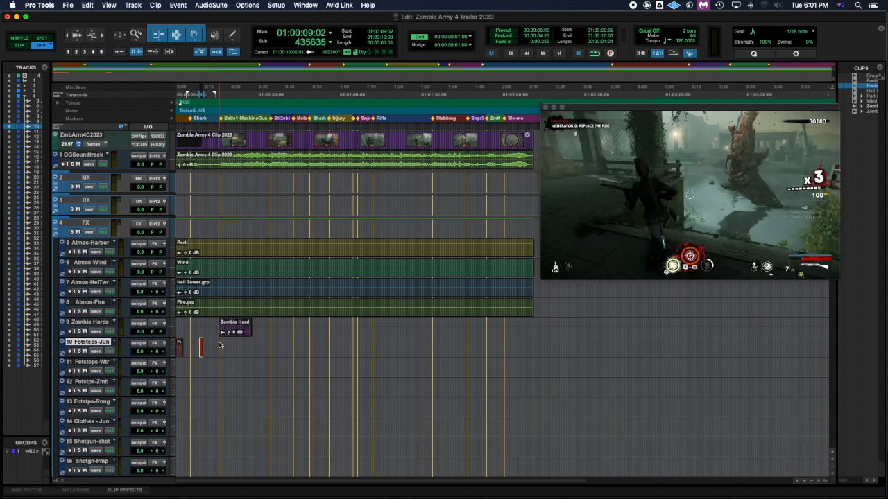
{"action": "key", "text": "KP_Add"}
{"action": "key", "text": "KP_Add"}
{"action": "key", "text": "KP_Add"}
{"action": "key", "text": "KP_Add"}
{"action": "key", "text": "KP_Add"}
{"action": "key", "text": "KP_Add"}
{"action": "key", "text": "KP_Add"}
{"action": "key", "text": "KP_Add"}
{"action": "key", "text": "KP_Add"}
{"action": "key", "text": "KP_Add"}
{"action": "key", "text": "KP_Add"}
{"action": "key", "text": "KP_Add"}
{"action": "key", "text": "KP_Add"}
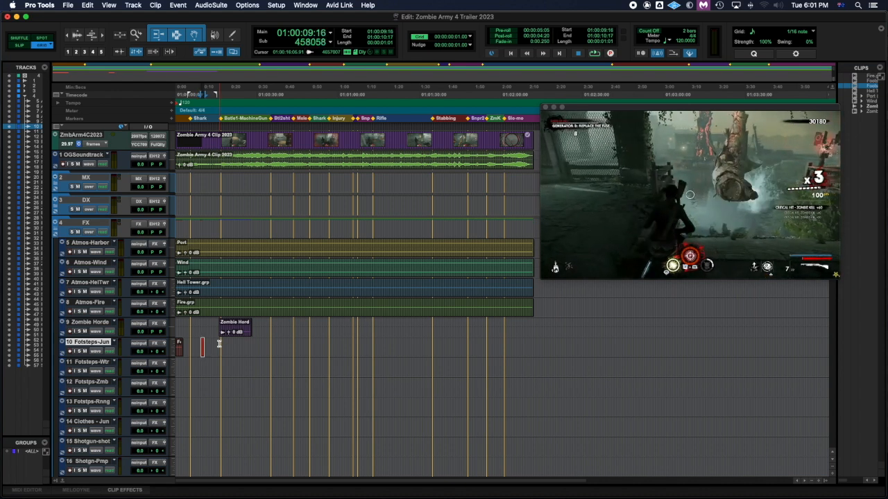
- Nudge the Fotsteps-Jun clip group back frame by frame to 01:00:09:01
{"action": "key", "text": "KP_Subtract"}
{"action": "key", "text": "KP_Subtract"}
{"action": "key", "text": "KP_Subtract"}
{"action": "key", "text": "KP_Subtract"}
{"action": "key", "text": "KP_Subtract"}
{"action": "key", "text": "KP_Subtract"}
{"action": "key", "text": "KP_Subtract"}
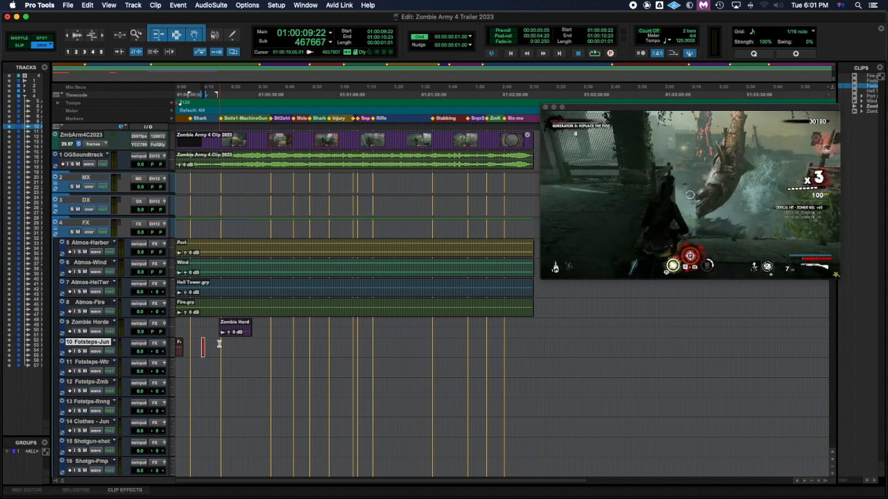
{"action": "key", "text": "KP_Subtract"}
{"action": "key", "text": "KP_Subtract"}
{"action": "key", "text": "KP_Subtract"}
{"action": "key", "text": "KP_Subtract"}
{"action": "key", "text": "KP_Subtract"}
{"action": "key", "text": "KP_Subtract"}
{"action": "key", "text": "KP_Subtract"}
{"action": "key", "text": "KP_Subtract"}
{"action": "key", "text": "KP_Subtract"}
{"action": "key", "text": "KP_Subtract"}
{"action": "key", "text": "KP_Subtract"}
{"action": "key", "text": "KP_Subtract"}
{"action": "key", "text": "KP_Subtract"}
{"action": "key", "text": "KP_Subtract"}
{"action": "key", "text": "KP_Subtract"}
{"action": "key", "text": "KP_Subtract"}
{"action": "key", "text": "KP_Subtract"}
{"action": "key", "text": "KP_Subtract"}
{"action": "key", "text": "KP_Subtract"}
{"action": "key", "text": "KP_Subtract"}
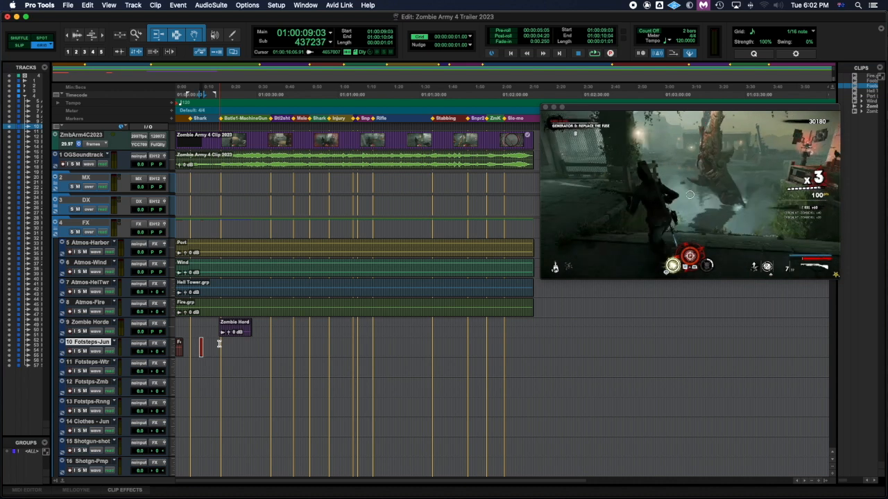
- Nudge the Fotsteps-Jun clip group forward again frame by frame to 01:00:09:23
{"action": "key", "text": "KP_Add"}
{"action": "key", "text": "KP_Add"}
{"action": "key", "text": "KP_Add"}
{"action": "key", "text": "KP_Add"}
{"action": "key", "text": "KP_Add"}
{"action": "key", "text": "KP_Add"}
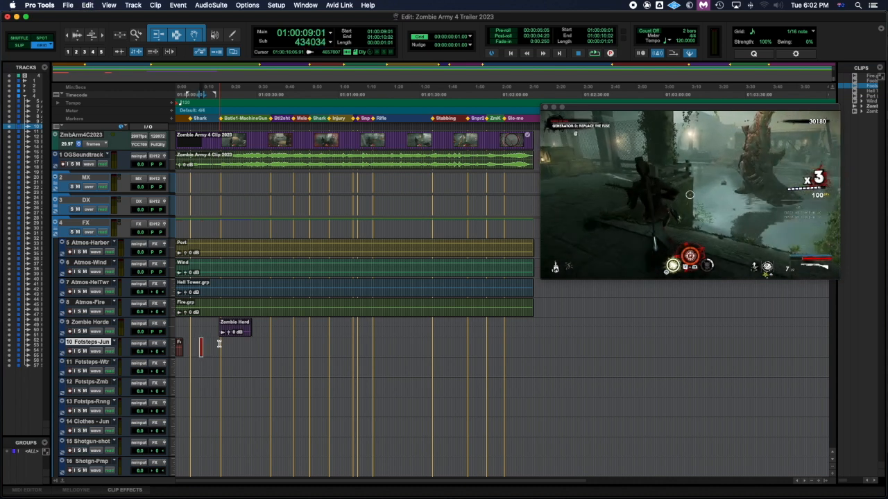
{"action": "key", "text": "KP_Add"}
{"action": "key", "text": "KP_Add"}
{"action": "key", "text": "KP_Add"}
{"action": "key", "text": "KP_Add"}
{"action": "key", "text": "KP_Add"}
{"action": "key", "text": "KP_Add"}
{"action": "key", "text": "KP_Add"}
{"action": "key", "text": "KP_Add"}
{"action": "key", "text": "KP_Add"}
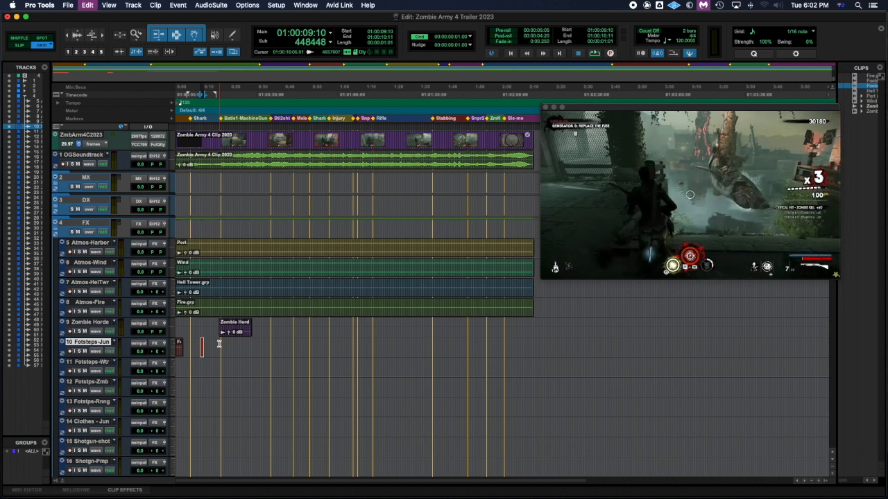
{"action": "key", "text": "KP_Add"}
{"action": "key", "text": "KP_Add"}
{"action": "key", "text": "KP_Add"}
{"action": "key", "text": "KP_Add"}
{"action": "key", "text": "KP_Add"}
{"action": "key", "text": "KP_Add"}
{"action": "key", "text": "KP_Add"}
{"action": "key", "text": "KP_Add"}
{"action": "key", "text": "KP_Add"}
{"action": "key", "text": "KP_Add"}
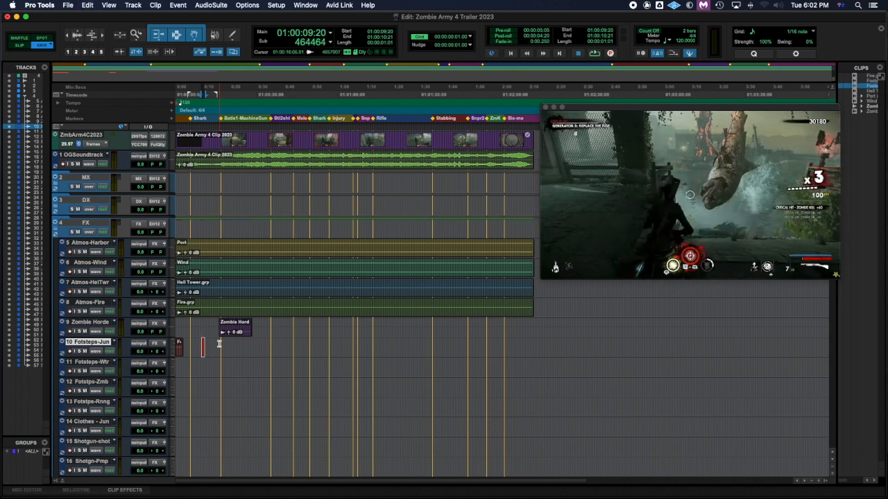
{"action": "key", "text": "KP_Add"}
{"action": "key", "text": "KP_Add"}
{"action": "key", "text": "KP_Add"}
- Step back through the undo history to undo every clip nudge, returning the clip group's start to 01:00:08:17
{"action": "left_click", "coordinate": [306, 5]}
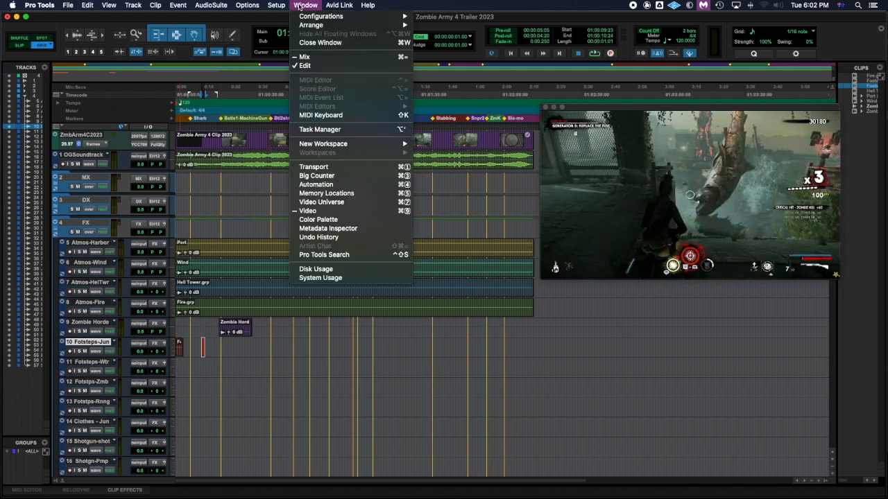
{"action": "left_click", "coordinate": [319, 237]}
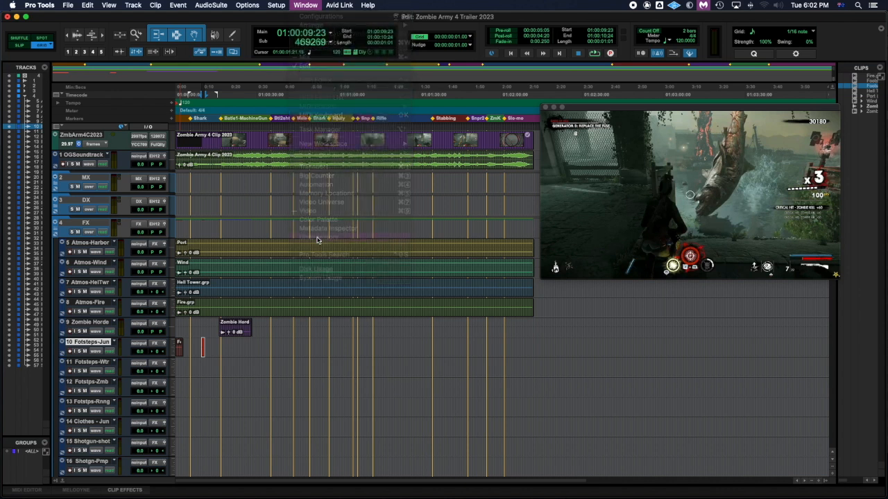
{"action": "scroll", "coordinate": [156, 252], "scroll_direction": "down", "scroll_amount": 5}
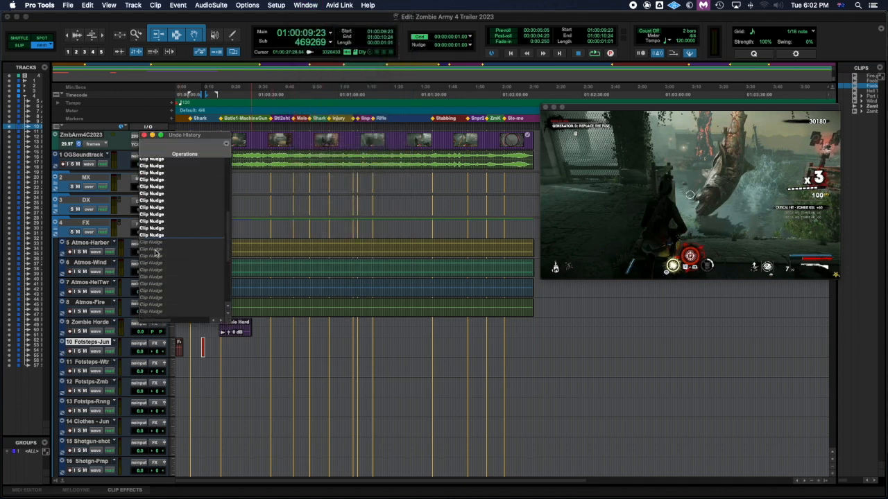
{"action": "left_click", "coordinate": [155, 212]}
{"action": "scroll", "coordinate": [155, 194], "scroll_direction": "up", "scroll_amount": 5}
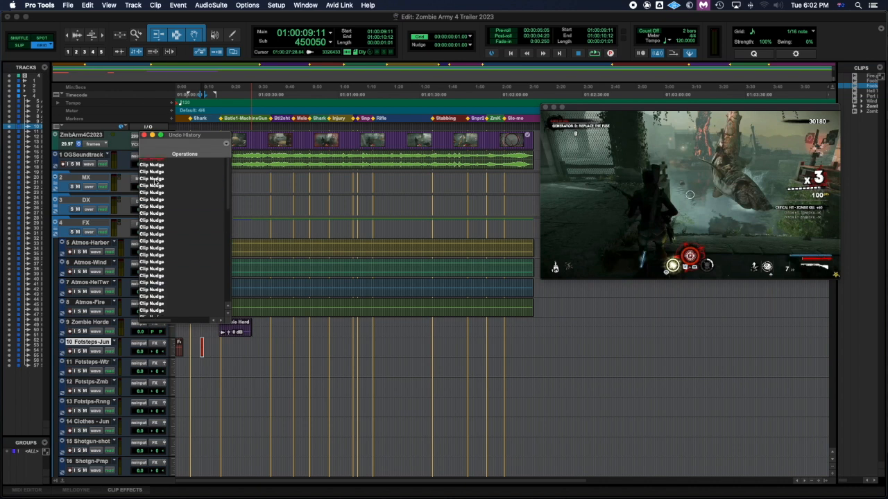
{"action": "left_click", "coordinate": [156, 246]}
{"action": "left_click", "coordinate": [156, 238]}
{"action": "left_click", "coordinate": [158, 231]}
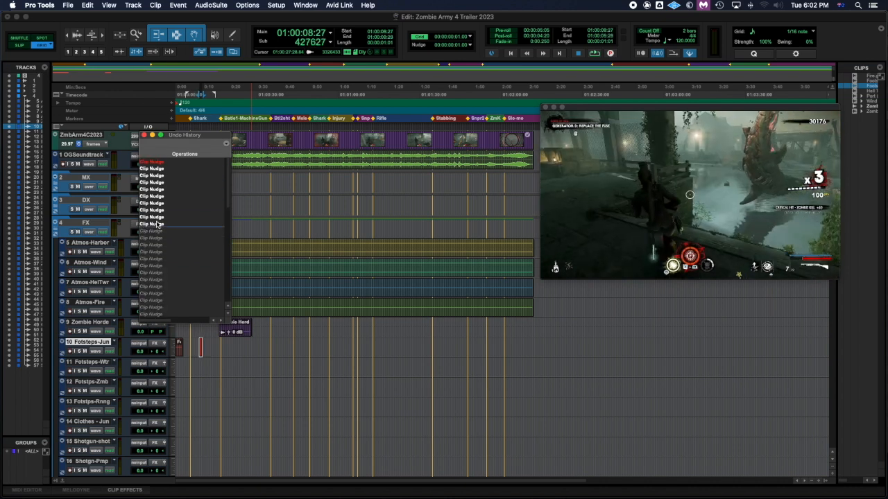
{"action": "left_click", "coordinate": [155, 169]}
{"action": "left_click", "coordinate": [155, 163]}
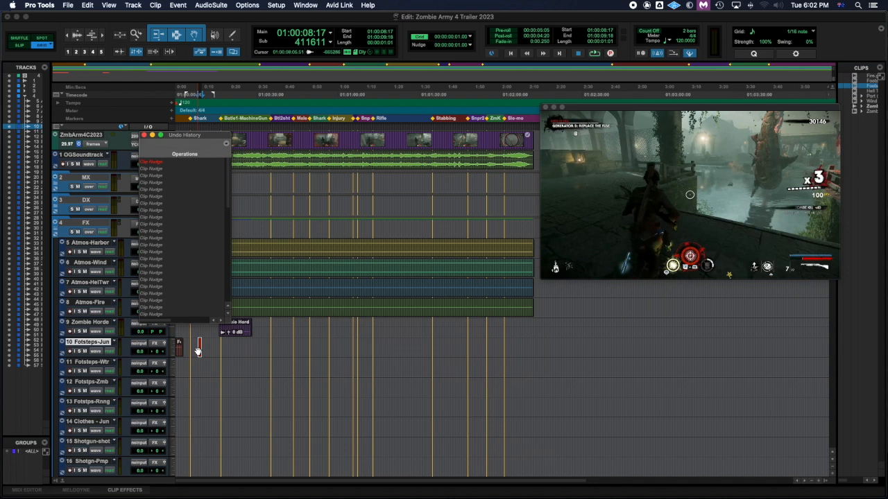
- Try nudging the clip group earlier to 01:00:08:15, undo those nudges and close the undo history
{"action": "key", "text": "comma"}
{"action": "key", "text": "period"}
{"action": "key", "text": "comma"}
{"action": "key", "text": "comma"}
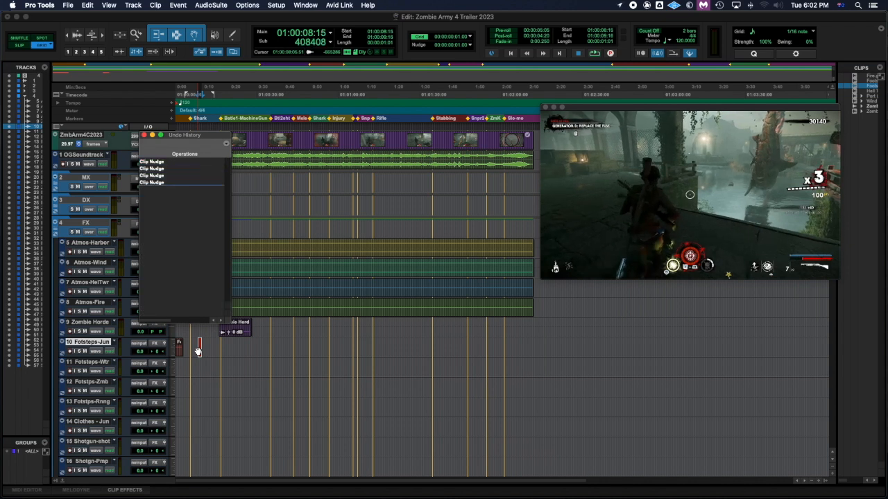
{"action": "key", "text": "super+z"}
{"action": "key", "text": "super+z"}
{"action": "key", "text": "super+z"}
{"action": "key", "text": "super+z"}
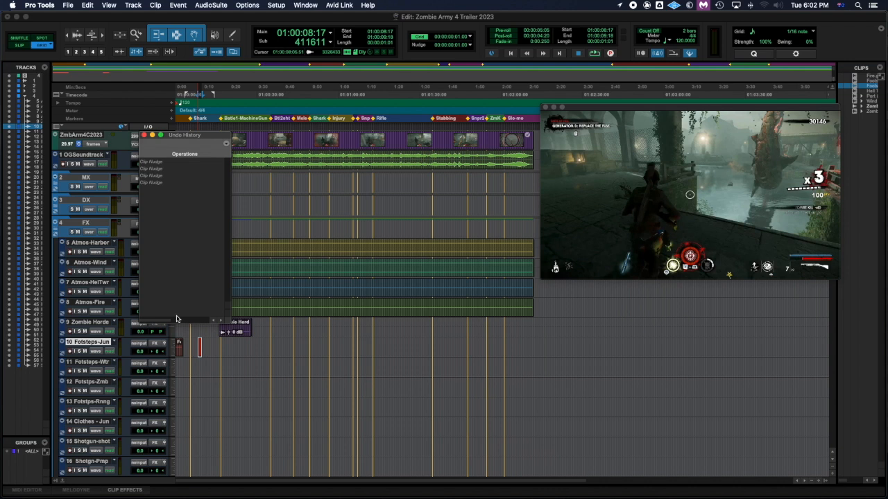
{"action": "left_click", "coordinate": [144, 135]}
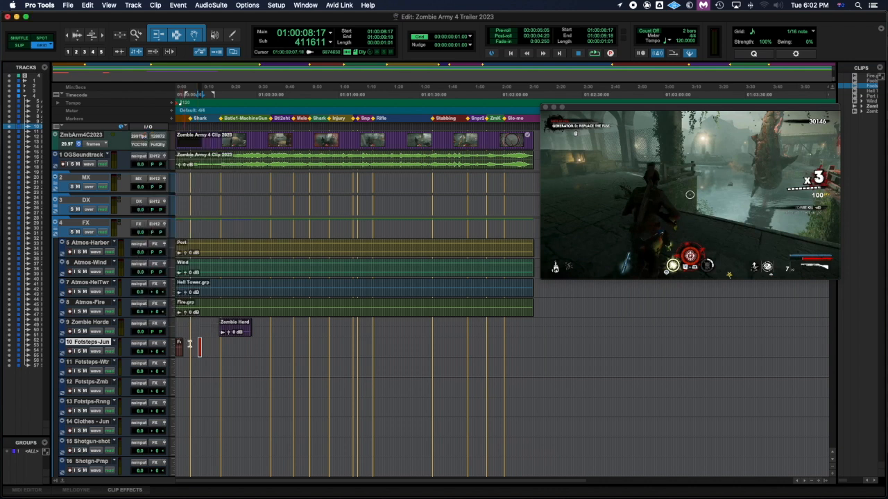
{"action": "key", "text": "Delete"}
{"action": "key", "text": "super+z"}
- Nudge the second Fotsteps-Jun clip group back frame by frame to 01:00:07:25
{"action": "key", "text": "minus"}
{"action": "key", "text": "minus"}
{"action": "key", "text": "minus"}
{"action": "key", "text": "minus"}
{"action": "key", "text": "minus"}
{"action": "key", "text": "minus"}
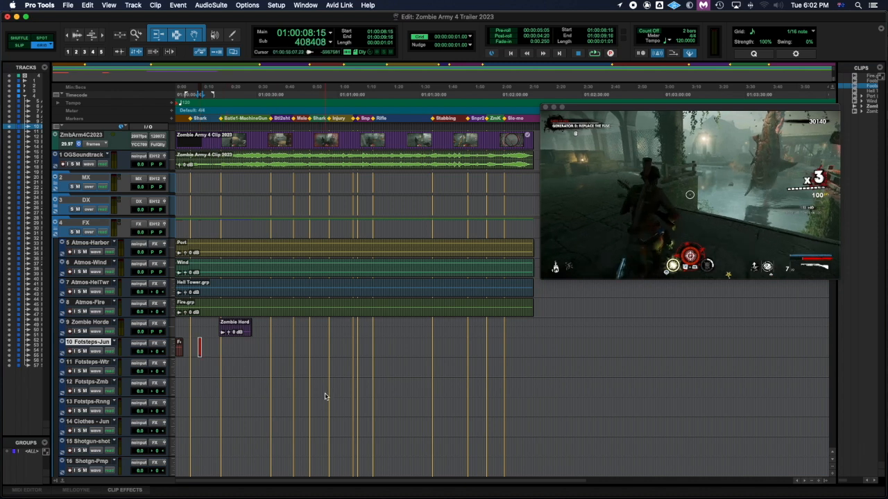
{"action": "key", "text": "minus"}
{"action": "key", "text": "minus"}
{"action": "key", "text": "minus"}
{"action": "key", "text": "minus"}
{"action": "key", "text": "minus"}
{"action": "key", "text": "minus"}
{"action": "key", "text": "minus"}
{"action": "key", "text": "minus"}
{"action": "key", "text": "minus"}
{"action": "key", "text": "minus"}
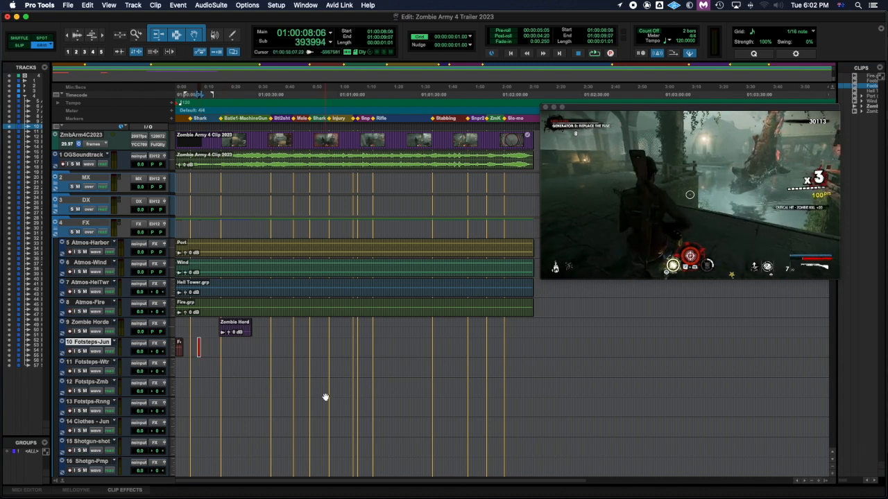
{"action": "key", "text": "minus"}
{"action": "key", "text": "minus"}
{"action": "key", "text": "minus"}
{"action": "key", "text": "minus"}
{"action": "key", "text": "minus"}
{"action": "key", "text": "minus"}
{"action": "key", "text": "minus"}
{"action": "key", "text": "minus"}
{"action": "key", "text": "minus"}
{"action": "key", "text": "minus"}
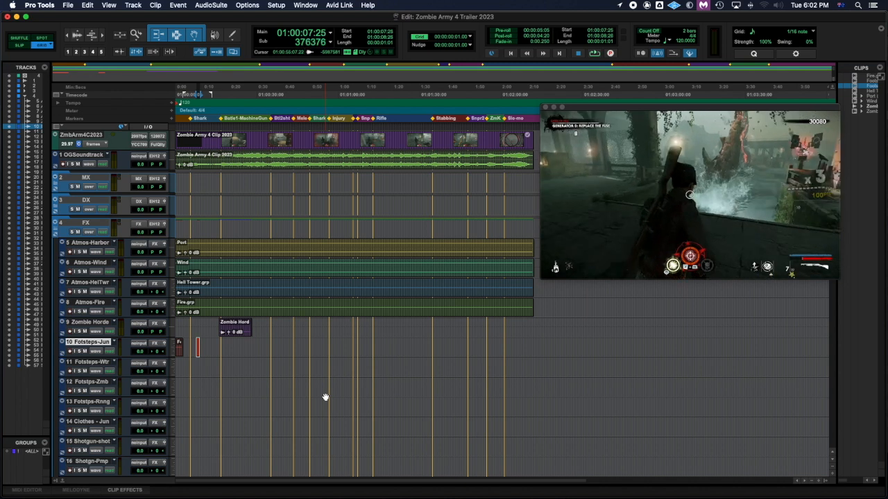
- Nudge the second Fotsteps-Jun clip group forward frame by frame to 01:00:08:14
{"action": "key", "text": "plus"}
{"action": "key", "text": "plus"}
{"action": "key", "text": "plus"}
{"action": "key", "text": "plus"}
{"action": "key", "text": "plus"}
{"action": "key", "text": "plus"}
{"action": "key", "text": "plus"}
{"action": "key", "text": "plus"}
{"action": "key", "text": "plus"}
{"action": "key", "text": "plus"}
{"action": "key", "text": "plus"}
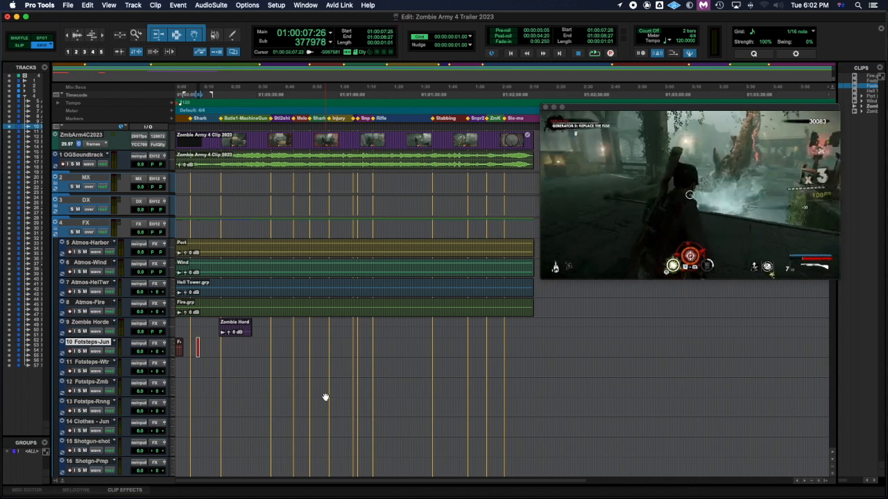
{"action": "key", "text": "plus"}
{"action": "key", "text": "plus"}
{"action": "key", "text": "plus"}
{"action": "key", "text": "plus"}
{"action": "key", "text": "plus"}
{"action": "key", "text": "plus"}
{"action": "key", "text": "plus"}
{"action": "key", "text": "plus"}
{"action": "key", "text": "plus"}
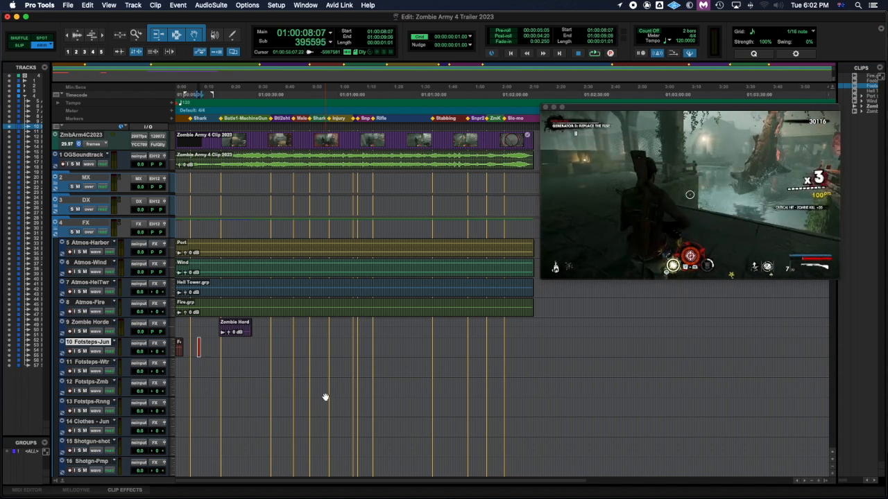
{"action": "key", "text": "plus"}
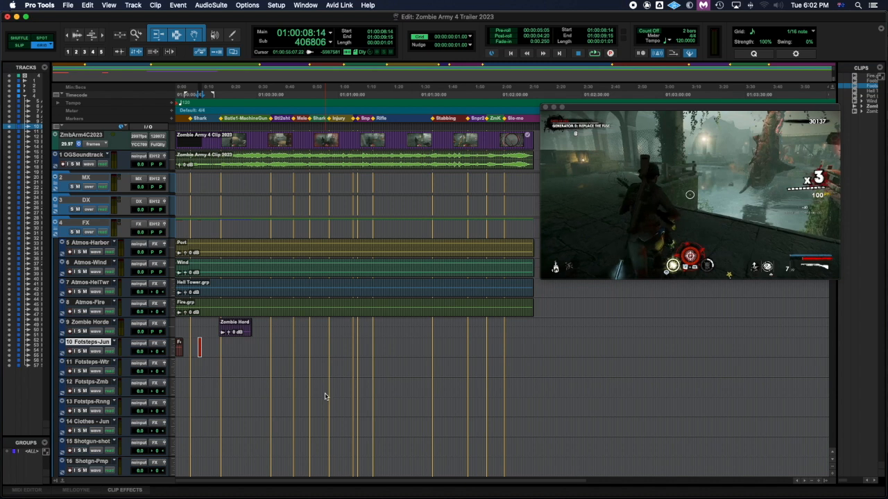
- Nudge the second Fotsteps-Jun clip group back to 01:00:07:29 and forward again to start at 01:00:08:10
{"action": "key", "text": "minus"}
{"action": "key", "text": "minus"}
{"action": "key", "text": "minus"}
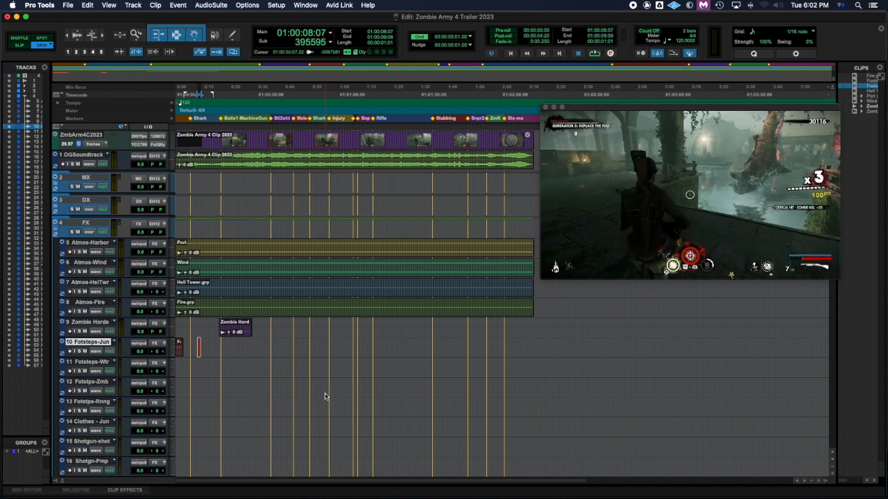
{"action": "key", "text": "minus"}
{"action": "key", "text": "minus"}
{"action": "key", "text": "minus"}
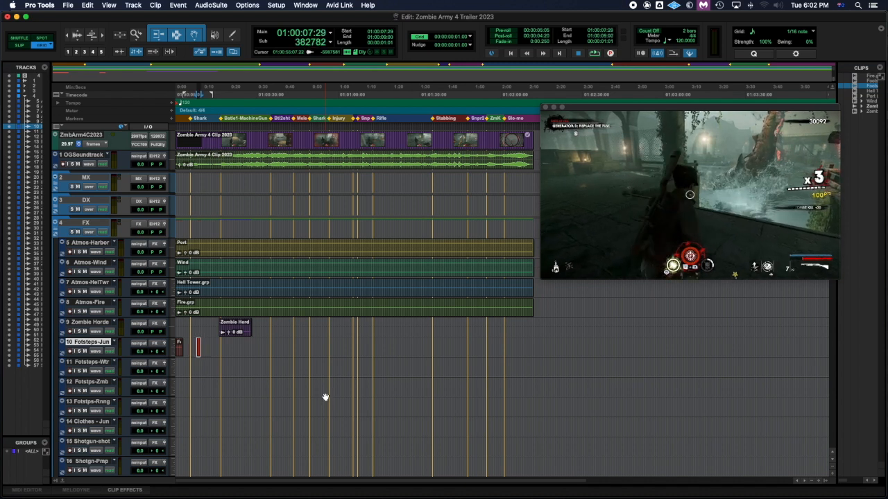
{"action": "key", "text": "plus"}
{"action": "key", "text": "plus"}
{"action": "key", "text": "plus"}
{"action": "key", "text": "plus"}
{"action": "key", "text": "plus"}
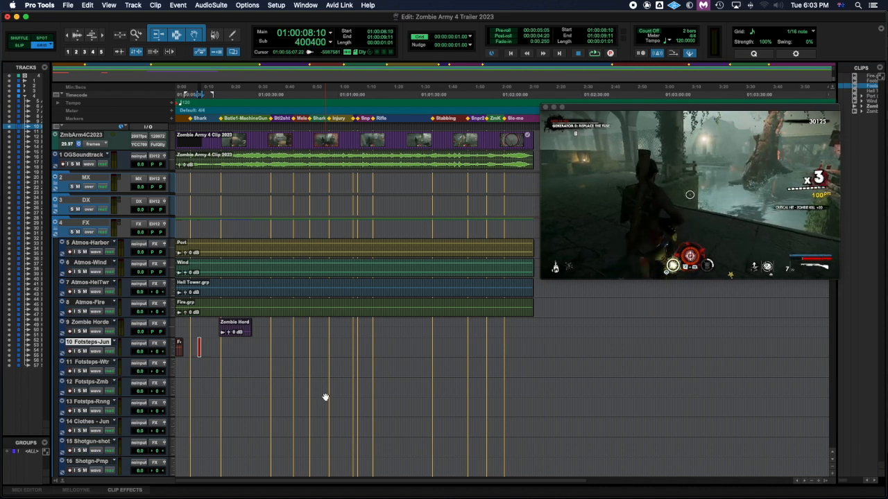
- Play the session from the start to check where Jun's next footsteps begin after the second clip group
{"action": "left_click", "coordinate": [204, 344]}
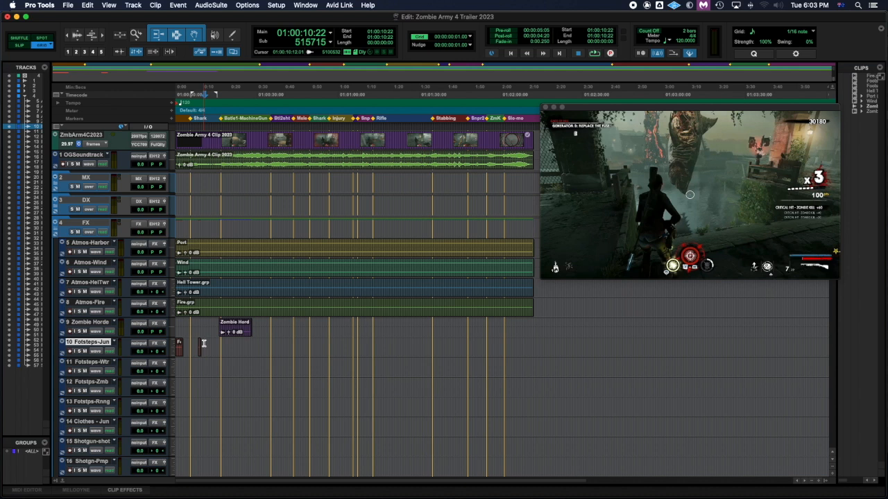
{"action": "key", "text": "Return"}
{"action": "key", "text": "space"}
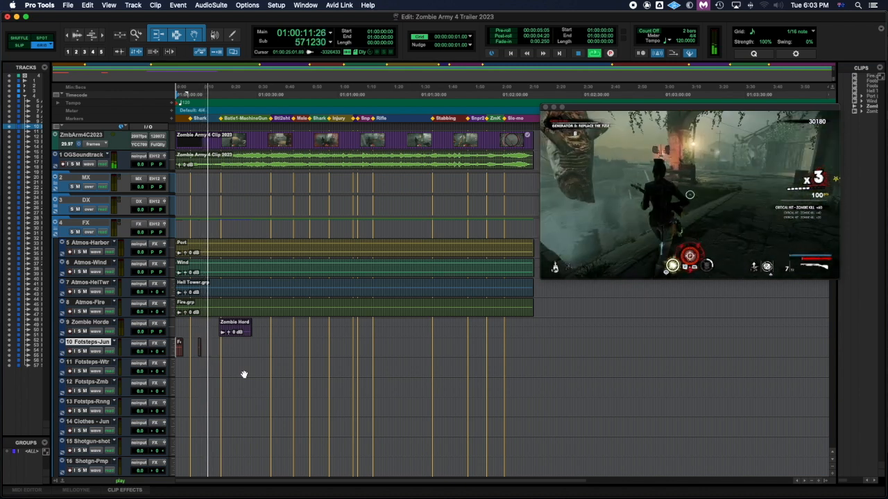
{"action": "key", "text": "space"}
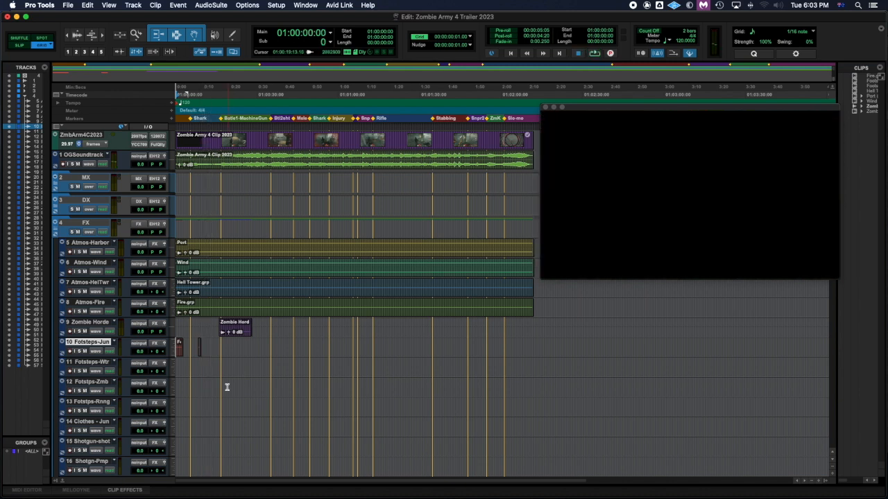
- Place the edit cursor on the Fotsteps-Jun track and fine-tune it frame by frame against the picture to 01:00:11:26
{"action": "left_click", "coordinate": [209, 344]}
{"action": "left_click", "coordinate": [206, 344]}
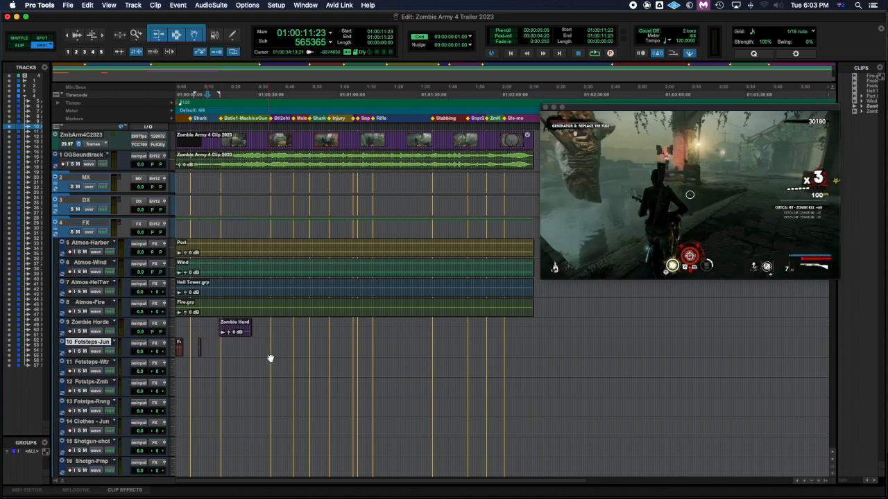
{"action": "key", "text": "minus"}
{"action": "key", "text": "minus"}
{"action": "key", "text": "minus"}
{"action": "key", "text": "minus"}
{"action": "key", "text": "minus"}
{"action": "key", "text": "minus"}
{"action": "key", "text": "minus"}
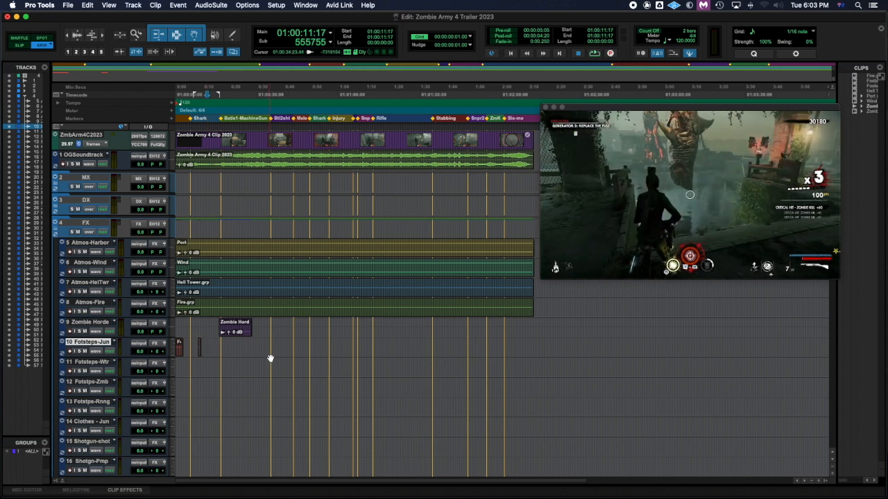
{"action": "key", "text": "plus"}
{"action": "key", "text": "plus"}
{"action": "key", "text": "plus"}
{"action": "key", "text": "plus"}
{"action": "key", "text": "plus"}
{"action": "key", "text": "plus"}
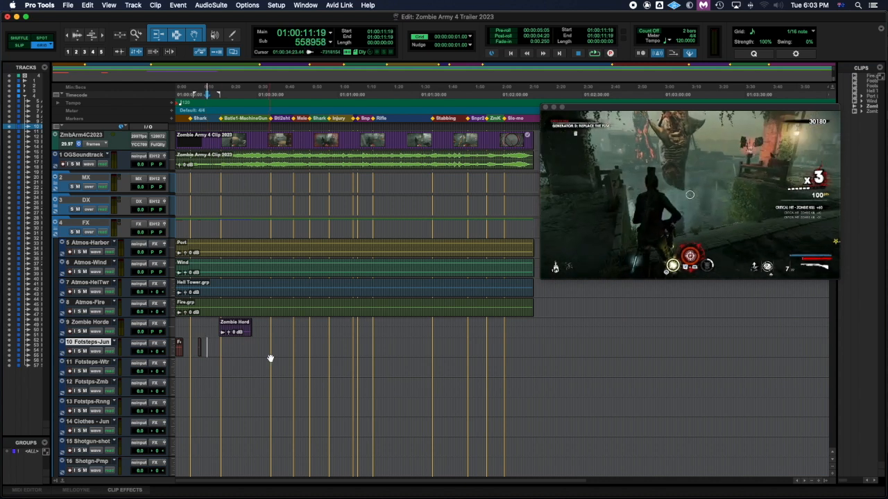
{"action": "key", "text": "plus"}
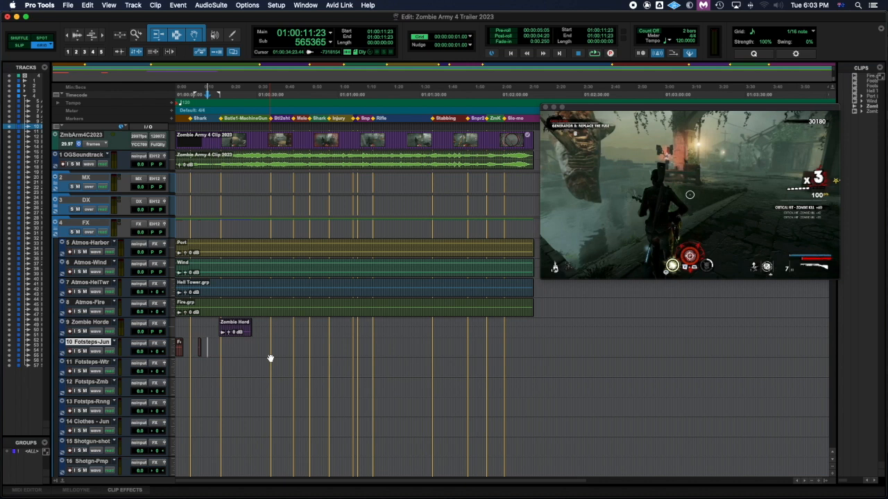
{"action": "key", "text": "plus"}
{"action": "key", "text": "plus"}
{"action": "key", "text": "plus"}
{"action": "key", "text": "plus"}
{"action": "key", "text": "plus"}
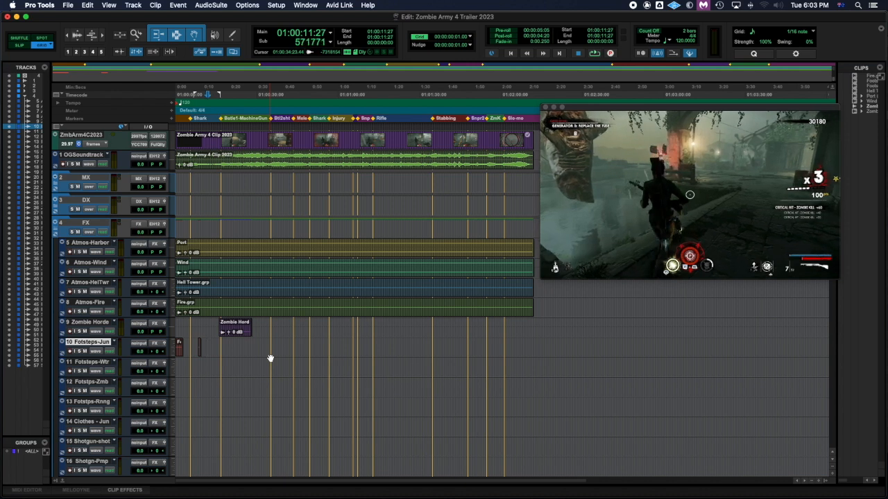
{"action": "key", "text": "minus"}
{"action": "key", "text": "minus"}
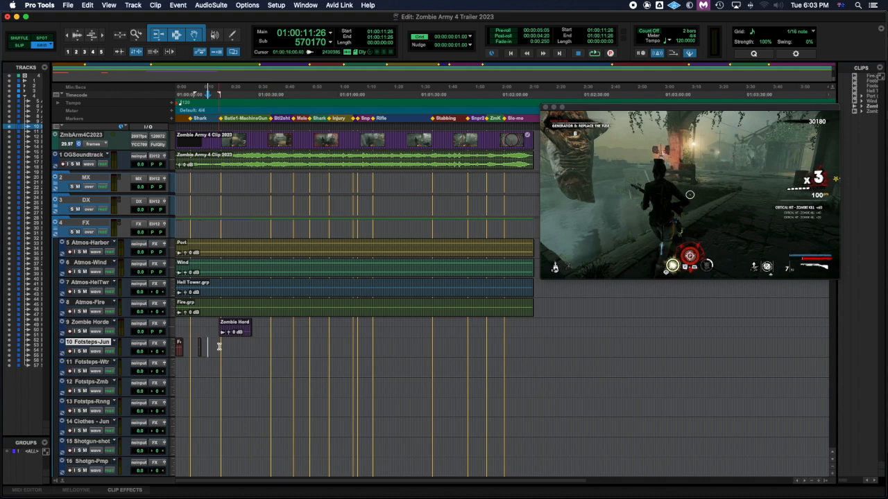
- Extend the Fotsteps-Jun selection from 01:00:11:26 to 01:00:16:17 and turn it into an empty clip group
{"action": "left_click", "coordinate": [209, 345], "text": "shift"}
{"action": "key", "text": "super+shift+plus"}
{"action": "key", "text": "super+shift+plus"}
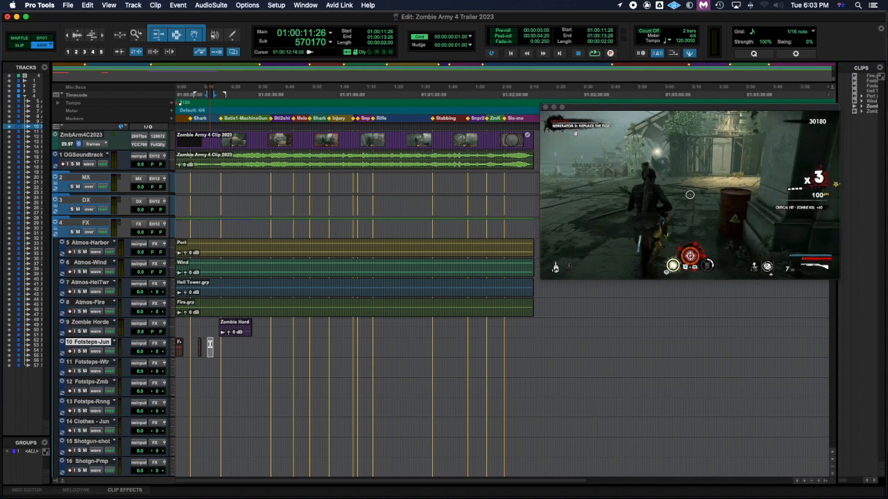
{"action": "key", "text": "super+shift+KP_Add"}
{"action": "key", "text": "super+shift+KP_Add"}
{"action": "key", "text": "super+shift+KP_Add"}
{"action": "key", "text": "super+shift+KP_Add"}
{"action": "key", "text": "super+shift+KP_Add"}
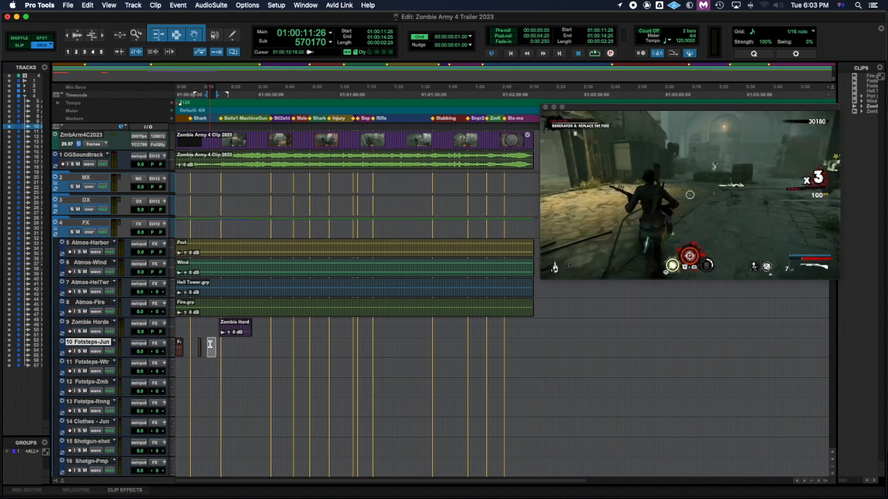
{"action": "key", "text": "super+shift+KP_Add"}
{"action": "key", "text": "super+shift+KP_Add"}
{"action": "key", "text": "super+shift+KP_Add"}
{"action": "key", "text": "super+shift+KP_Add"}
{"action": "key", "text": "super+shift+KP_Add"}
{"action": "key", "text": "super+shift+KP_Add"}
{"action": "key", "text": "super+shift+KP_Add"}
{"action": "key", "text": "super+shift+KP_Add"}
{"action": "key", "text": "super+shift+KP_Add"}
{"action": "key", "text": "super+shift+KP_Add"}
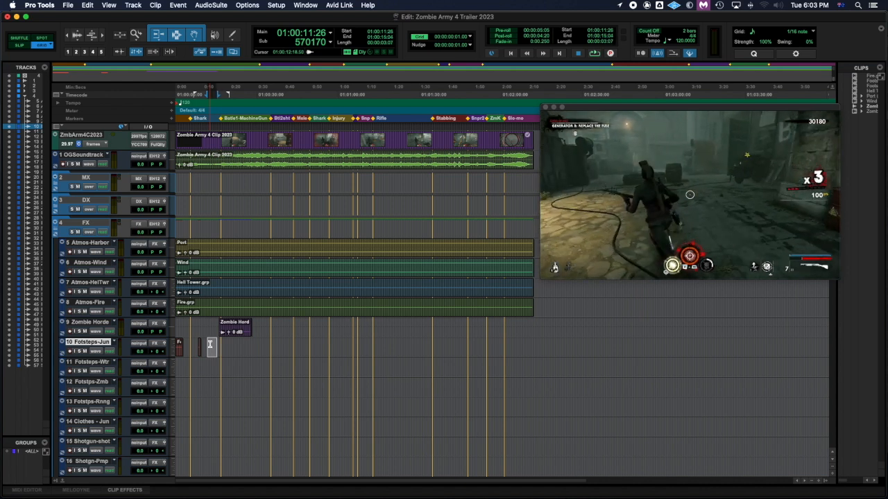
{"action": "key", "text": "super+shift+KP_Add"}
{"action": "key", "text": "super+shift+KP_Add"}
{"action": "key", "text": "super+shift+KP_Add"}
{"action": "key", "text": "super+shift+KP_Add"}
{"action": "key", "text": "super+shift+KP_Add"}
{"action": "key", "text": "super+shift+KP_Add"}
{"action": "key", "text": "super+shift+KP_Add"}
{"action": "key", "text": "super+shift+KP_Add"}
{"action": "key", "text": "super+shift+KP_Add"}
{"action": "key", "text": "super+shift+KP_Add"}
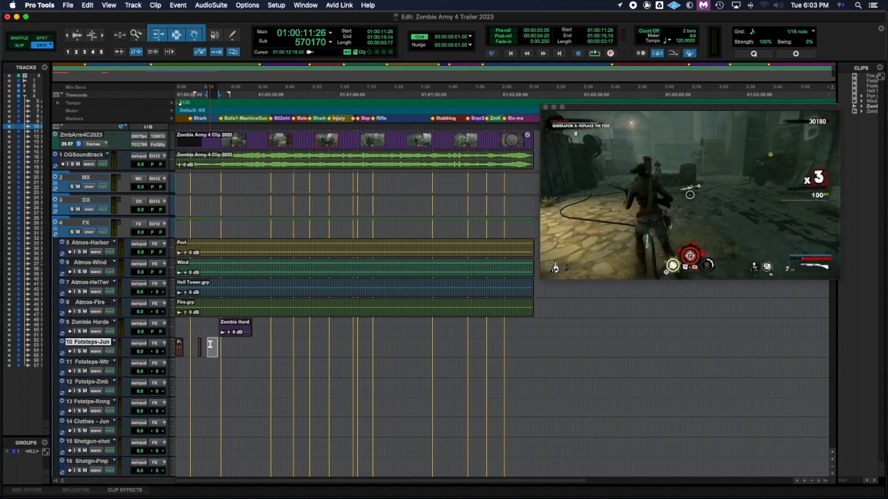
{"action": "key", "text": "super+shift+KP_Add"}
{"action": "key", "text": "super+shift+KP_Add"}
{"action": "key", "text": "super+shift+KP_Add"}
{"action": "key", "text": "super+shift+KP_Add"}
{"action": "key", "text": "super+shift+KP_Add"}
{"action": "key", "text": "super+shift+KP_Add"}
{"action": "key", "text": "super+shift+KP_Add"}
{"action": "key", "text": "super+shift+KP_Add"}
{"action": "key", "text": "super+shift+KP_Add"}
{"action": "key", "text": "super+shift+KP_Add"}
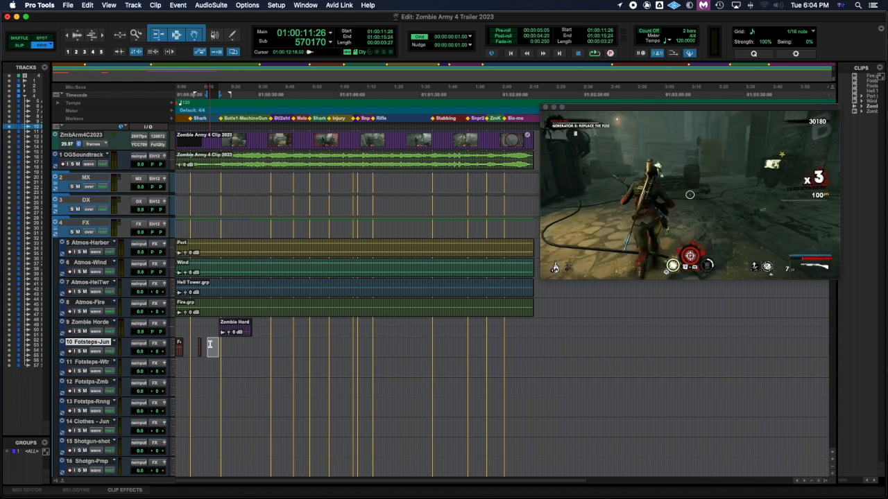
{"action": "key", "text": "super+shift+KP_Add"}
{"action": "key", "text": "super+shift+KP_Add"}
{"action": "key", "text": "super+shift+KP_Add"}
{"action": "key", "text": "super+shift+KP_Add"}
{"action": "key", "text": "super+shift+KP_Add"}
{"action": "key", "text": "super+shift+KP_Add"}
{"action": "key", "text": "super+shift+KP_Add"}
{"action": "key", "text": "super+shift+KP_Add"}
{"action": "key", "text": "super+shift+KP_Add"}
{"action": "key", "text": "super+shift+KP_Add"}
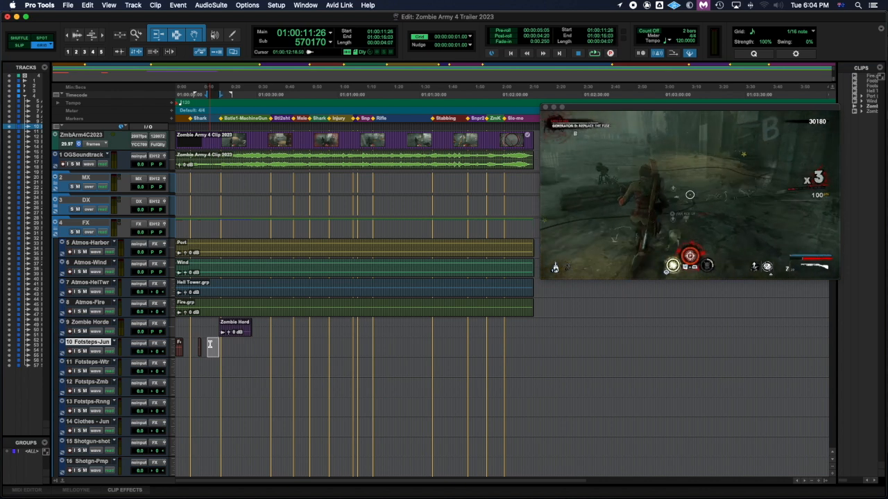
{"action": "key", "text": "super+shift+KP_Add"}
{"action": "key", "text": "super+shift+KP_Add"}
{"action": "key", "text": "super+shift+KP_Add"}
{"action": "key", "text": "super+shift+KP_Add"}
{"action": "key", "text": "super+shift+KP_Add"}
{"action": "key", "text": "super+shift+KP_Add"}
{"action": "key", "text": "super+shift+KP_Add"}
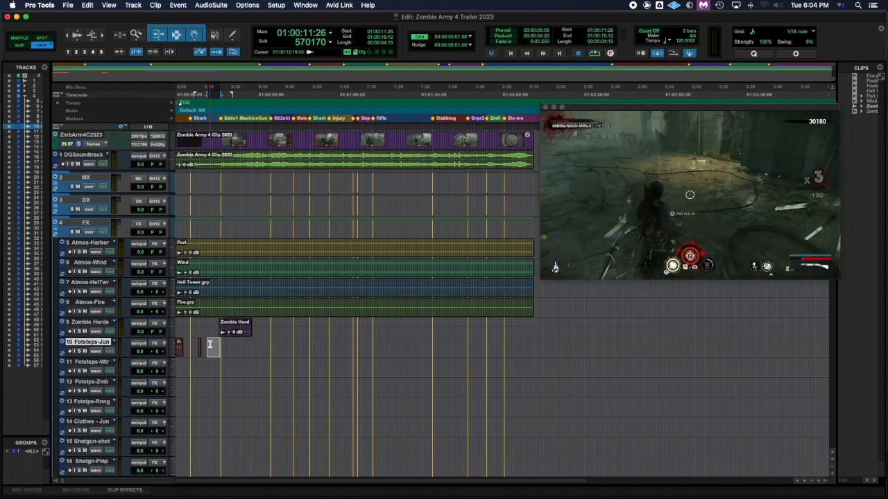
{"action": "key", "text": "super+shift+KP_Add"}
{"action": "key", "text": "super+shift+KP_Add"}
{"action": "key", "text": "super+shift+KP_Add"}
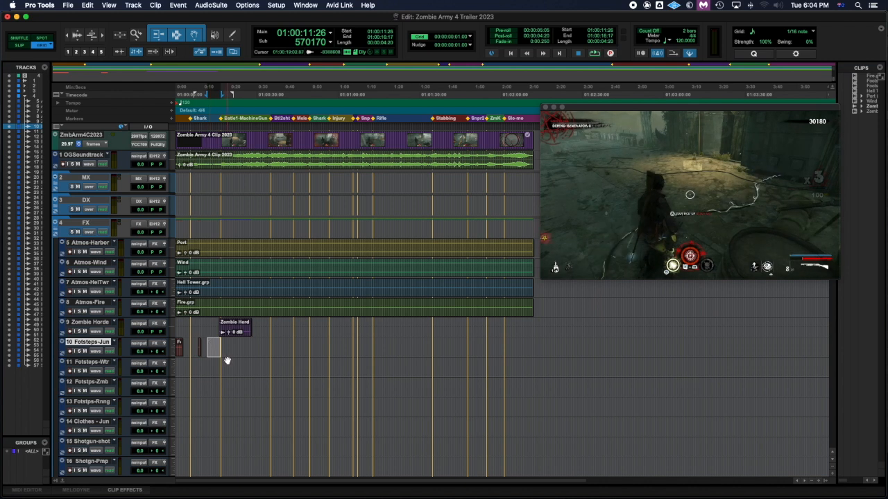
{"action": "key", "text": "alt+super+g"}
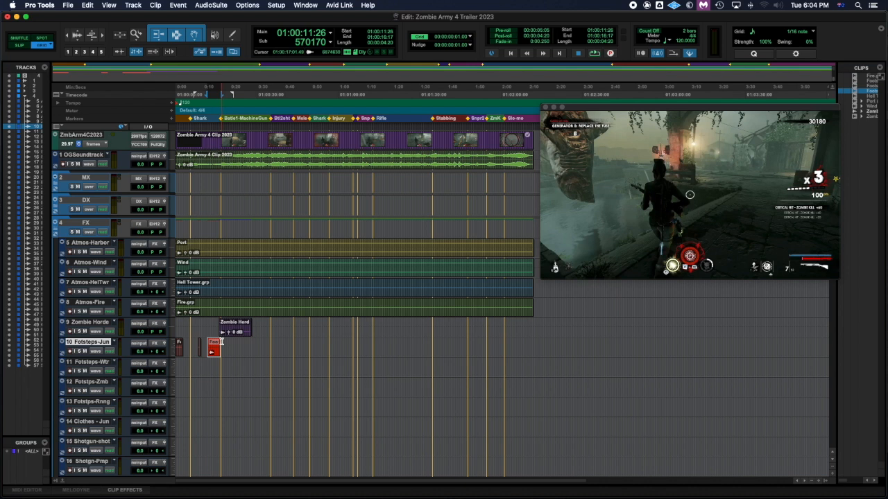
- Play the picture on from the end of the new Fotsteps-Jun clip group to 01:00:17:12
{"action": "left_click", "coordinate": [221, 341]}
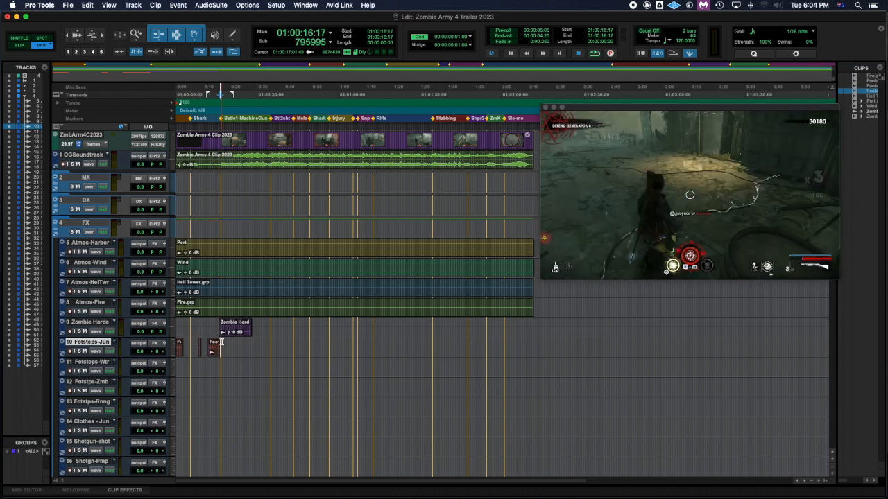
{"action": "key", "text": "space"}
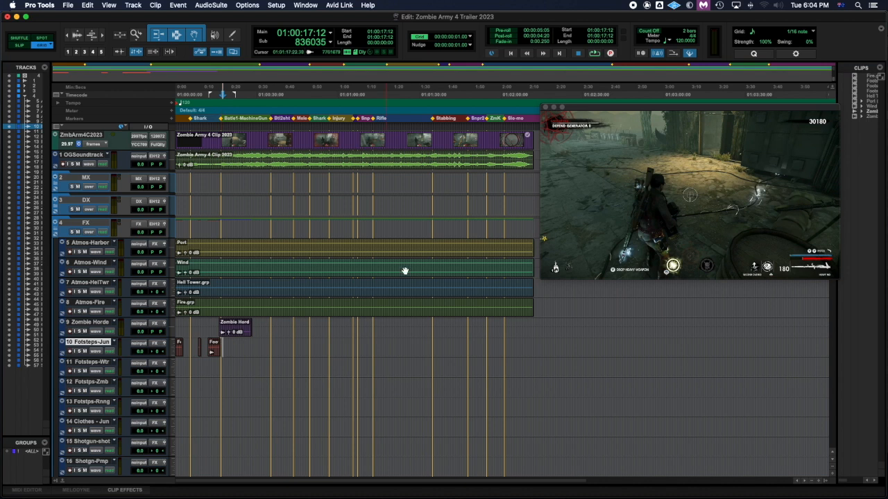
- Move the video window away from the Clips list and check the available nudge increments
{"action": "left_click_drag", "start_coordinate": [823, 109], "coordinate": [803, 115]}
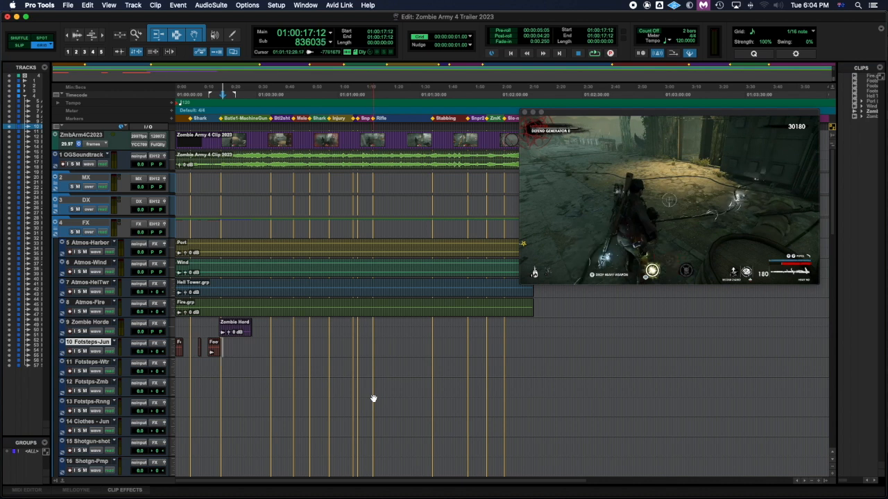
{"action": "left_click", "coordinate": [470, 44]}
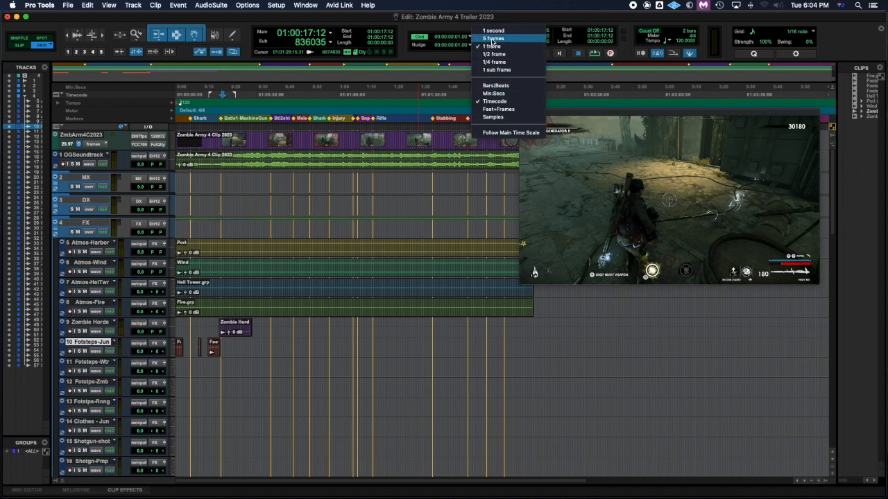
{"action": "left_click", "coordinate": [459, 55]}
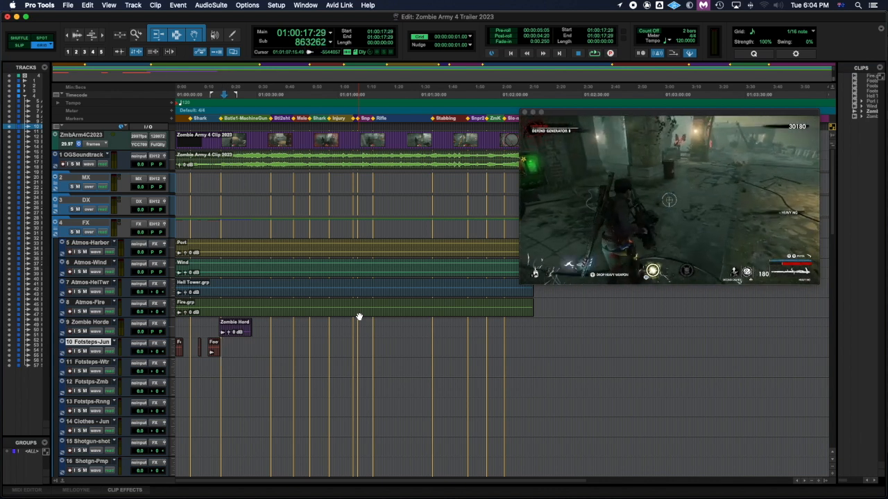
- Extend the Fotsteps-Jun selection from 01:00:17:29 to 01:00:19:14, save the session and turn the selected range into an empty clip group
{"action": "left_click", "coordinate": [225, 348], "text": "shift"}
{"action": "key", "text": "shift+super+KP_Add"}
{"action": "key", "text": "shift+super+KP_Add"}
{"action": "key", "text": "shift+super+KP_Add"}
{"action": "key", "text": "shift+super+KP_Add"}
{"action": "key", "text": "shift+super+KP_Add"}
{"action": "key", "text": "shift+super+KP_Add"}
{"action": "key", "text": "shift+super+KP_Add"}
{"action": "key", "text": "shift+super+KP_Add"}
{"action": "key", "text": "shift+super+KP_Add"}
{"action": "key", "text": "shift+super+KP_Add"}
{"action": "key", "text": "shift+super+KP_Add"}
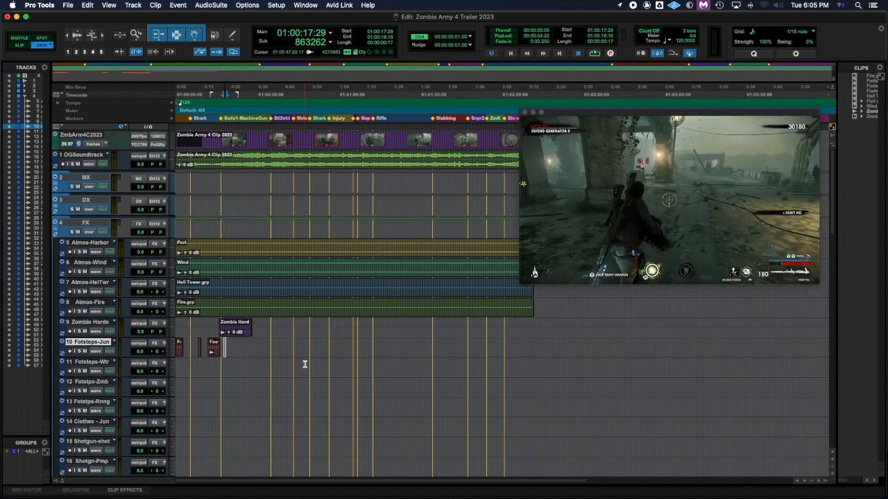
{"action": "key", "text": "shift+super+KP_Add"}
{"action": "key", "text": "shift+super+KP_Add"}
{"action": "key", "text": "shift+super+KP_Add"}
{"action": "key", "text": "shift+super+KP_Add"}
{"action": "key", "text": "shift+super+KP_Add"}
{"action": "key", "text": "shift+super+KP_Add"}
{"action": "key", "text": "shift+super+KP_Add"}
{"action": "key", "text": "shift+super+KP_Add"}
{"action": "key", "text": "shift+super+KP_Add"}
{"action": "key", "text": "shift+super+KP_Add"}
{"action": "key", "text": "shift+super+KP_Add"}
{"action": "key", "text": "shift+super+KP_Add"}
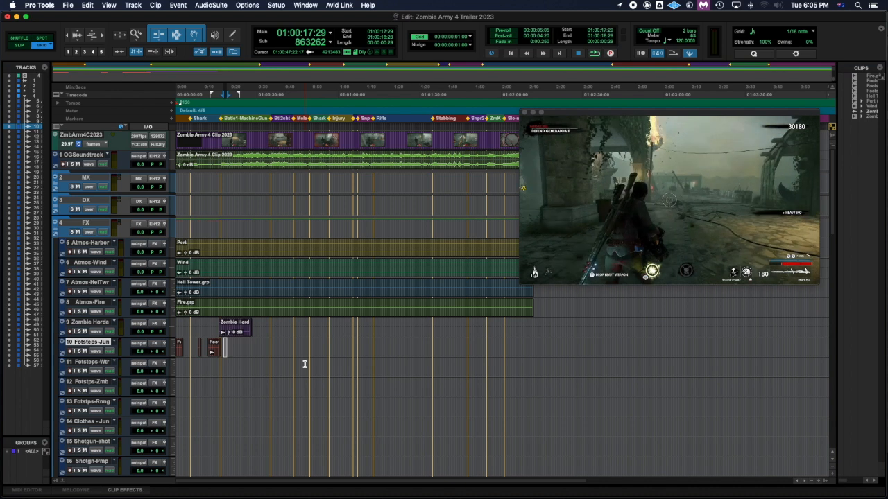
{"action": "key", "text": "shift+super+KP_Add"}
{"action": "key", "text": "shift+super+KP_Add"}
{"action": "key", "text": "shift+super+KP_Add"}
{"action": "key", "text": "shift+super+KP_Add"}
{"action": "key", "text": "shift+super+KP_Add"}
{"action": "key", "text": "shift+super+KP_Add"}
{"action": "key", "text": "shift+super+KP_Add"}
{"action": "key", "text": "shift+super+KP_Add"}
{"action": "key", "text": "shift+super+KP_Add"}
{"action": "key", "text": "shift+super+KP_Add"}
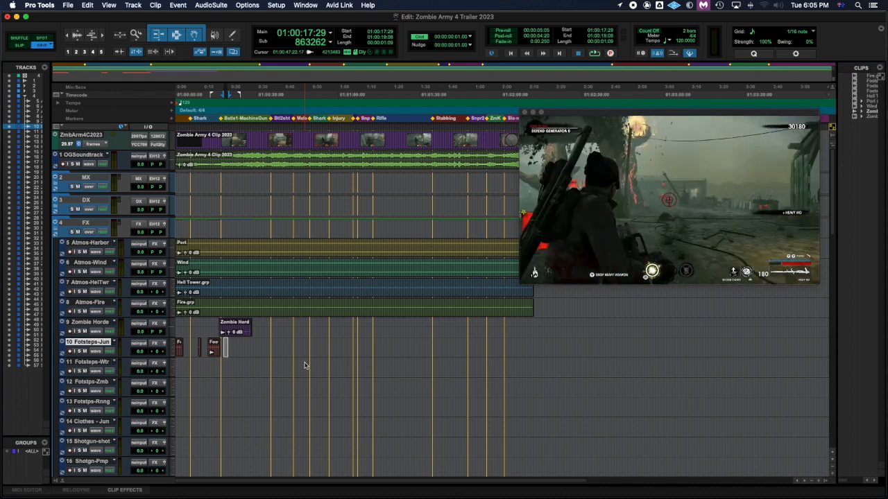
{"action": "key", "text": "shift+super+KP_Add"}
{"action": "key", "text": "shift+super+KP_Add"}
{"action": "key", "text": "shift+super+KP_Add"}
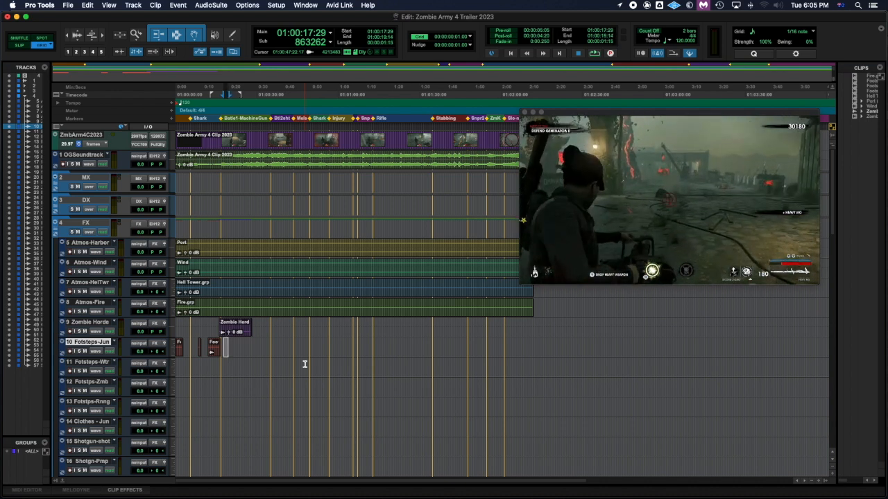
{"action": "key", "text": "super+s"}
{"action": "key", "text": "alt+super+g"}
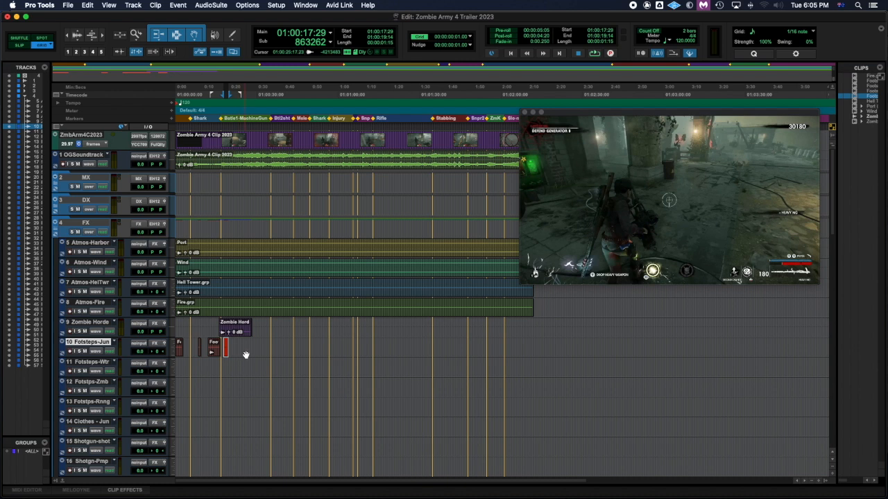
- Look through the FX track list from Fotsteps-Jun down to track 57 and back to see which tracks still need clip groups
{"action": "scroll", "coordinate": [152, 368], "scroll_direction": "down", "scroll_amount": 5}
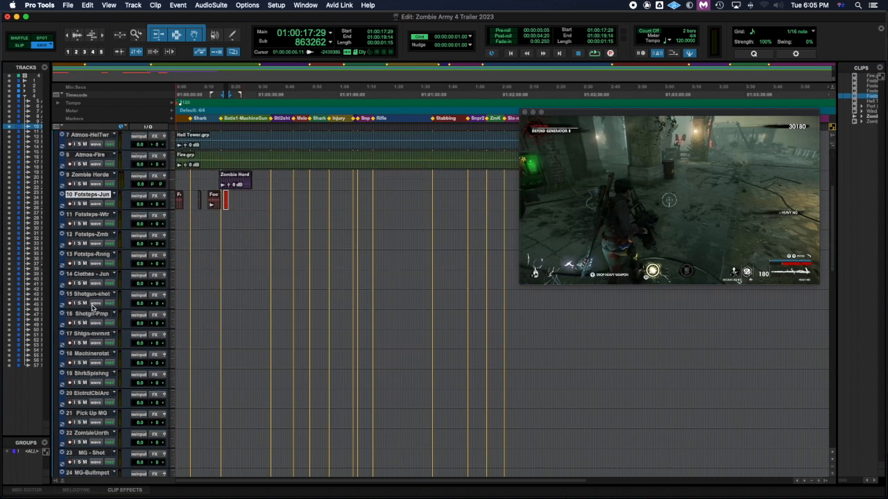
{"action": "scroll", "coordinate": [100, 409], "scroll_direction": "down", "scroll_amount": 4}
{"action": "scroll", "coordinate": [100, 409], "scroll_direction": "down", "scroll_amount": 10}
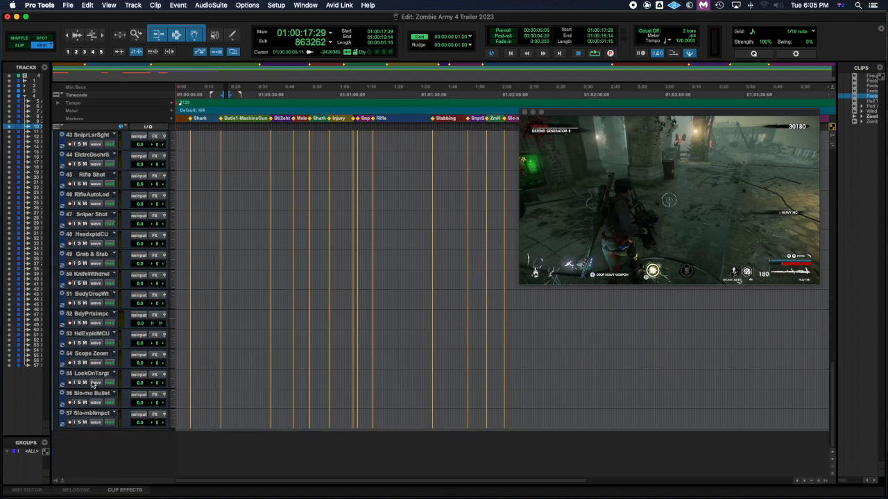
{"action": "scroll", "coordinate": [95, 329], "scroll_direction": "up", "scroll_amount": 14}
{"action": "scroll", "coordinate": [95, 329], "scroll_direction": "up", "scroll_amount": 2}
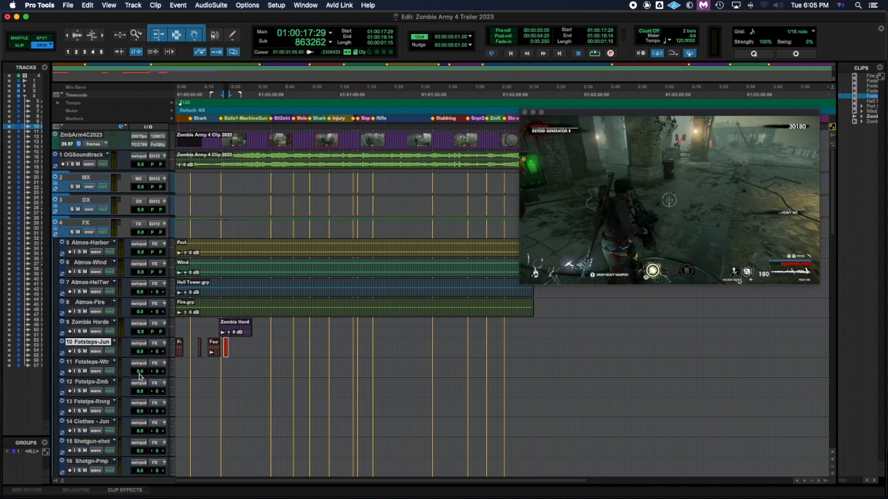
{"action": "scroll", "coordinate": [139, 375], "scroll_direction": "down", "scroll_amount": 2}
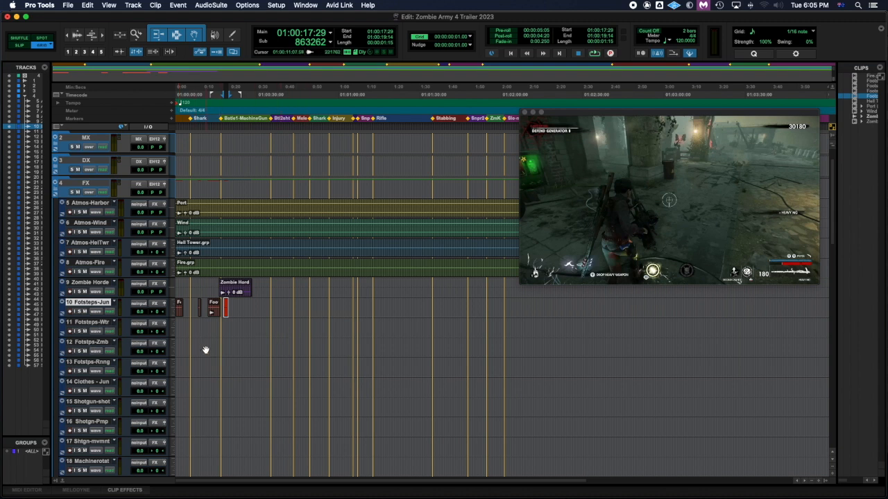
{"action": "scroll", "coordinate": [261, 344], "scroll_direction": "down", "scroll_amount": 1}
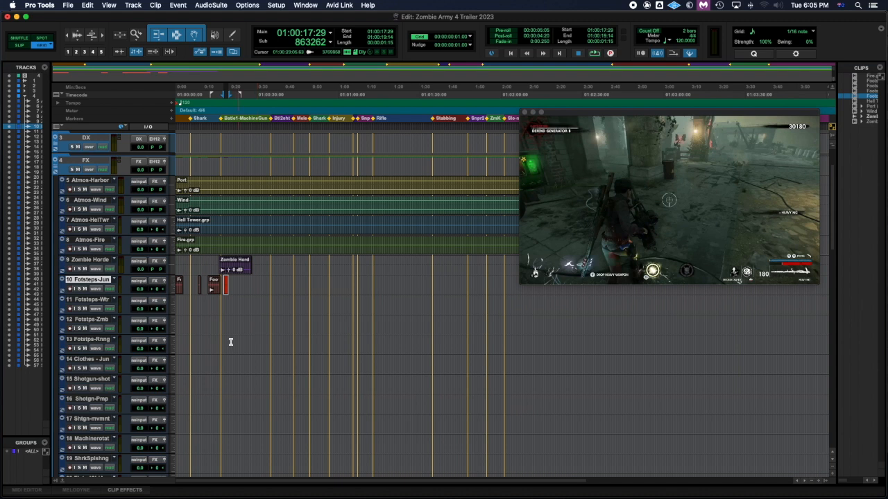
- Check the full name of track 13, Fotstps-Rnng, in its track naming dialog
{"action": "left_click", "coordinate": [97, 340]}
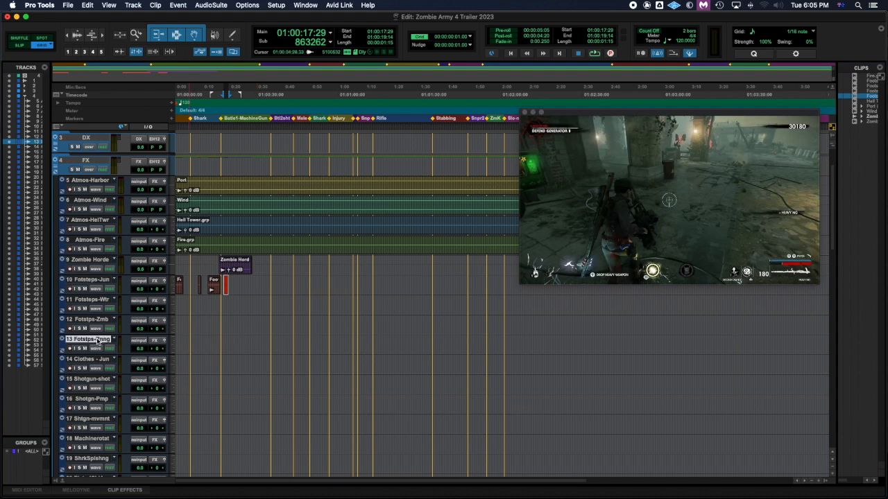
{"action": "double_click", "coordinate": [93, 341]}
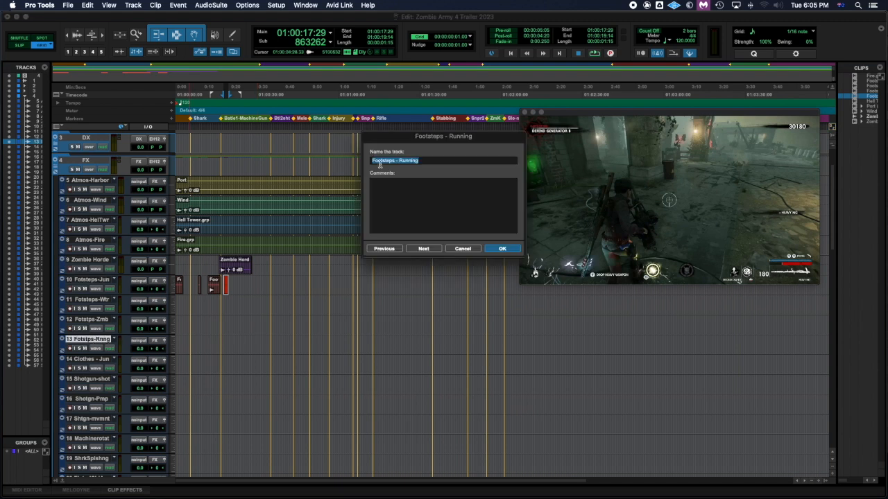
{"action": "left_click", "coordinate": [509, 249]}
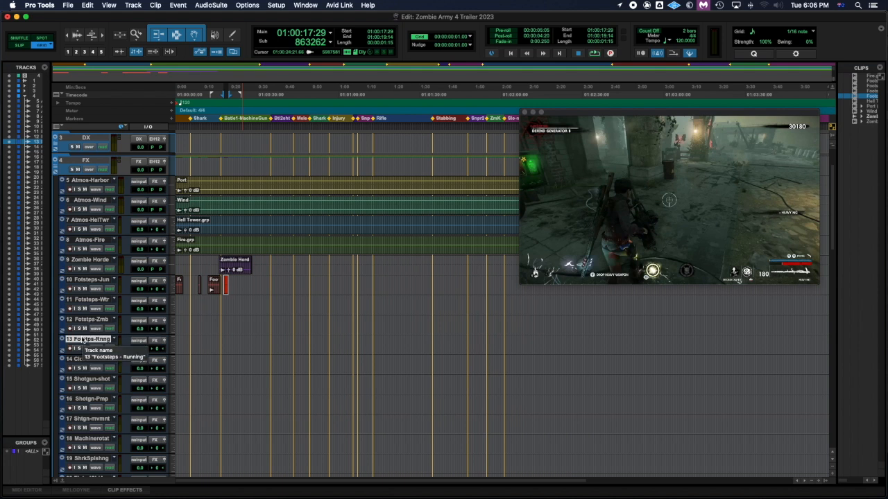
- Review the clip groups on Fotsteps-Jun and compare them with the empty footstep and effects tracks beneath it
{"action": "scroll", "coordinate": [82, 340], "scroll_direction": "down", "scroll_amount": 1}
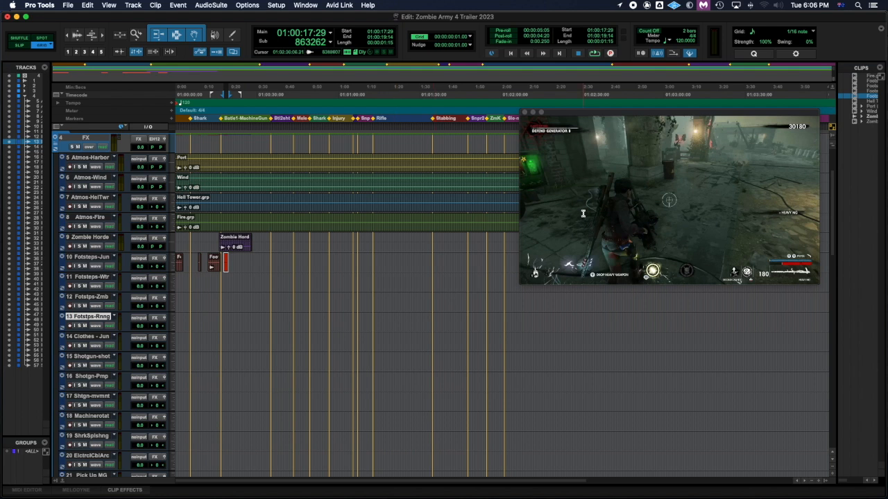
{"action": "left_click", "coordinate": [178, 266]}
{"action": "left_click_drag", "start_coordinate": [199, 267], "coordinate": [227, 268]}
{"action": "scroll", "coordinate": [107, 344], "scroll_direction": "down", "scroll_amount": 2}
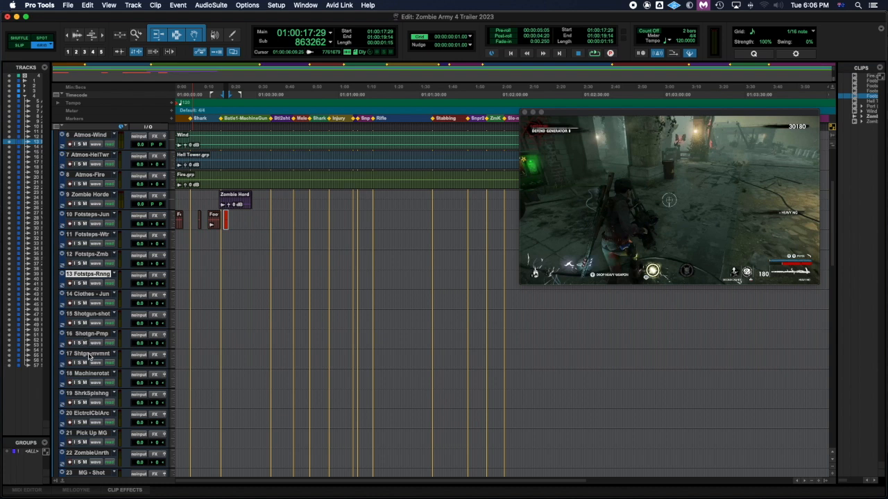
{"action": "scroll", "coordinate": [89, 356], "scroll_direction": "down", "scroll_amount": 4}
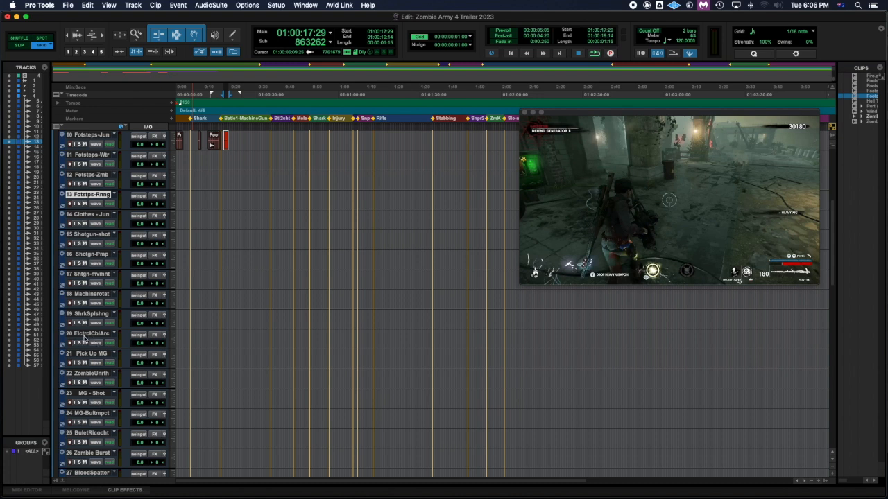
{"action": "scroll", "coordinate": [206, 385], "scroll_direction": "up", "scroll_amount": 10}
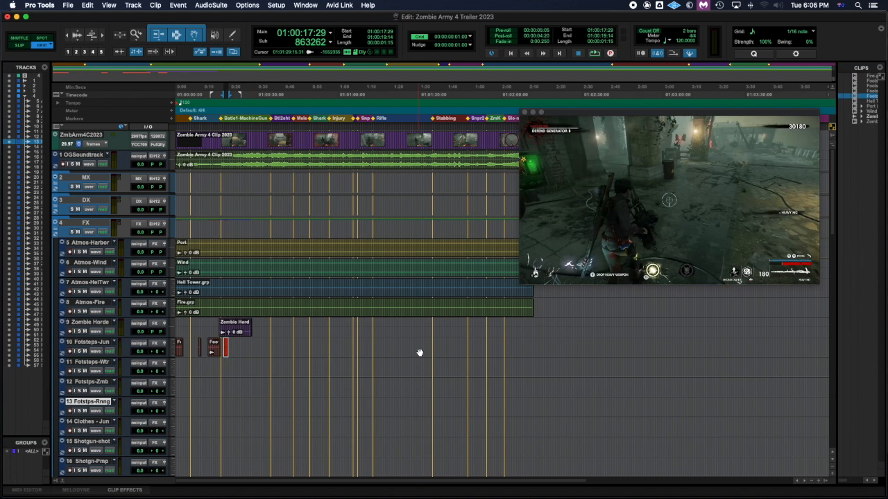
- Check the remaining FX tracks down to track 57 and place the edit cursor at 01:01:44:26
{"action": "scroll", "coordinate": [419, 354], "scroll_direction": "down", "scroll_amount": 9}
{"action": "scroll", "coordinate": [110, 338], "scroll_direction": "down", "scroll_amount": 20}
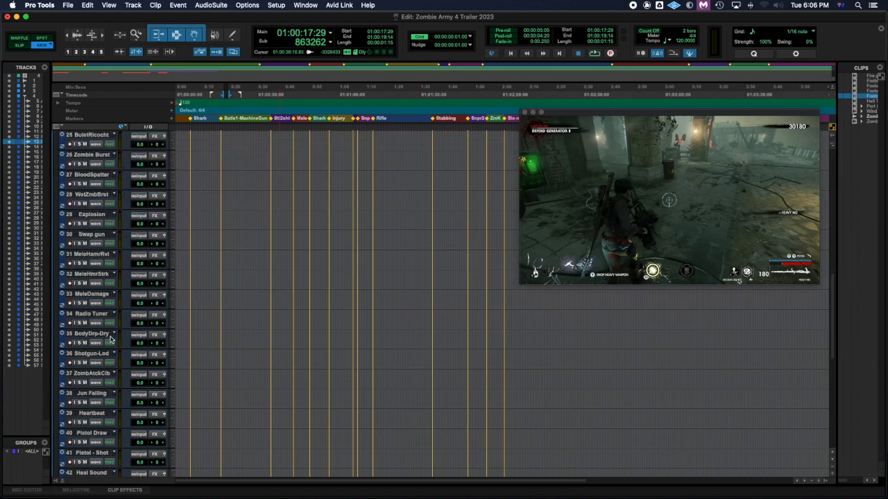
{"action": "scroll", "coordinate": [110, 338], "scroll_direction": "down", "scroll_amount": 2}
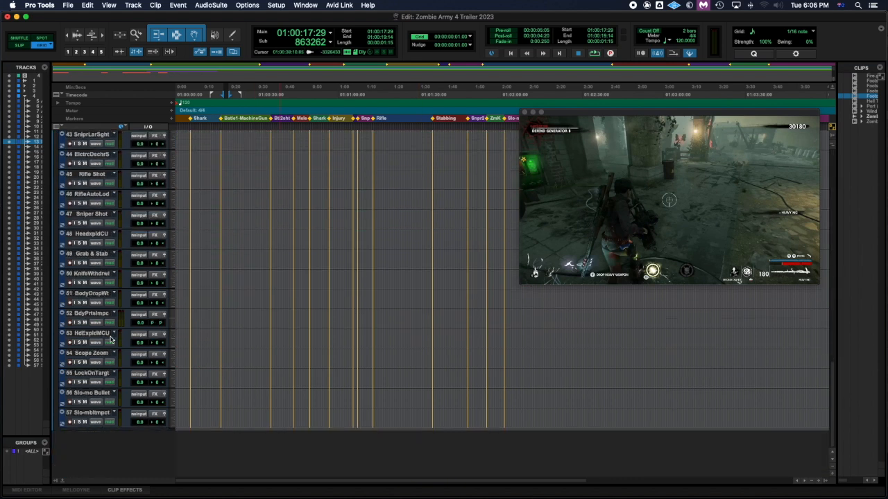
{"action": "left_click", "coordinate": [459, 352]}
{"action": "scroll", "coordinate": [459, 352], "scroll_direction": "up", "scroll_amount": 20}
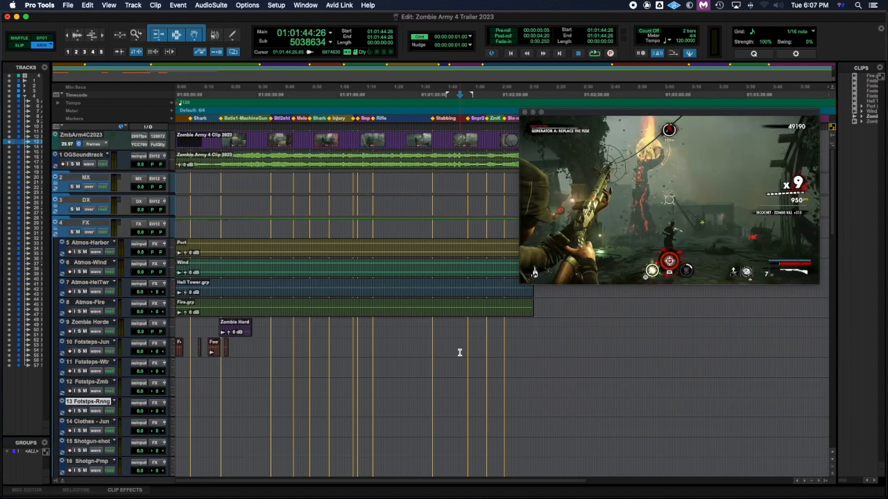